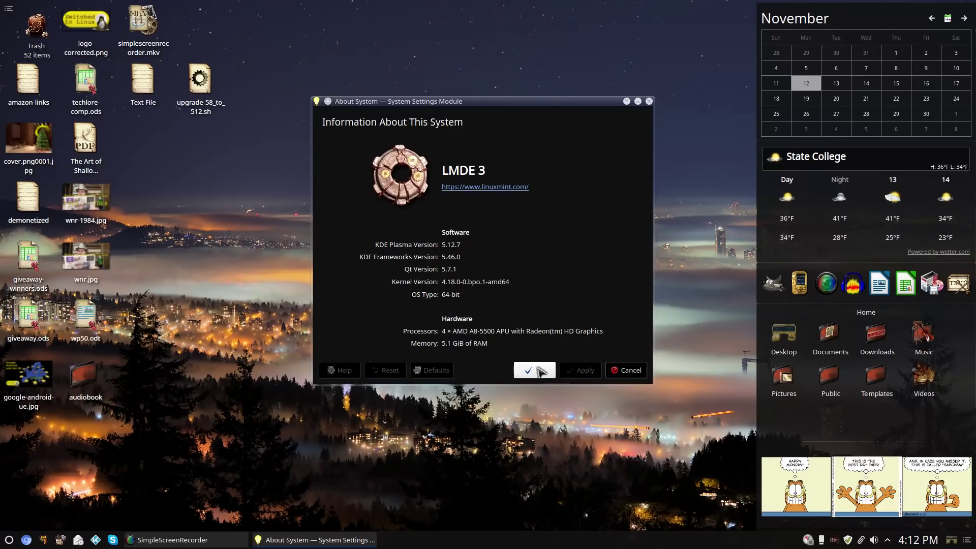
- Open System Settings and enlarge its window so it fills the desktop area beside the widget sidebar
{"action": "left_click", "coordinate": [534, 369]}
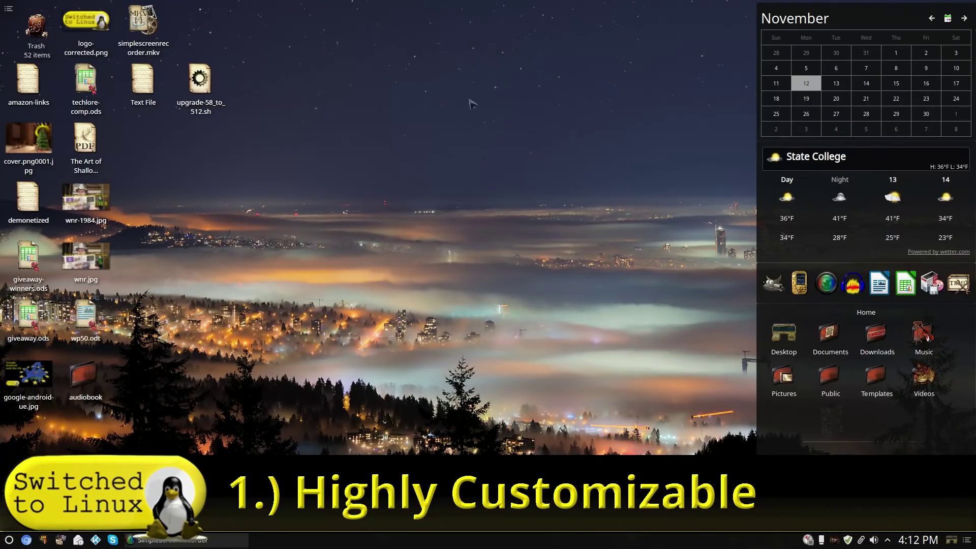
{"action": "left_click", "coordinate": [9, 539]}
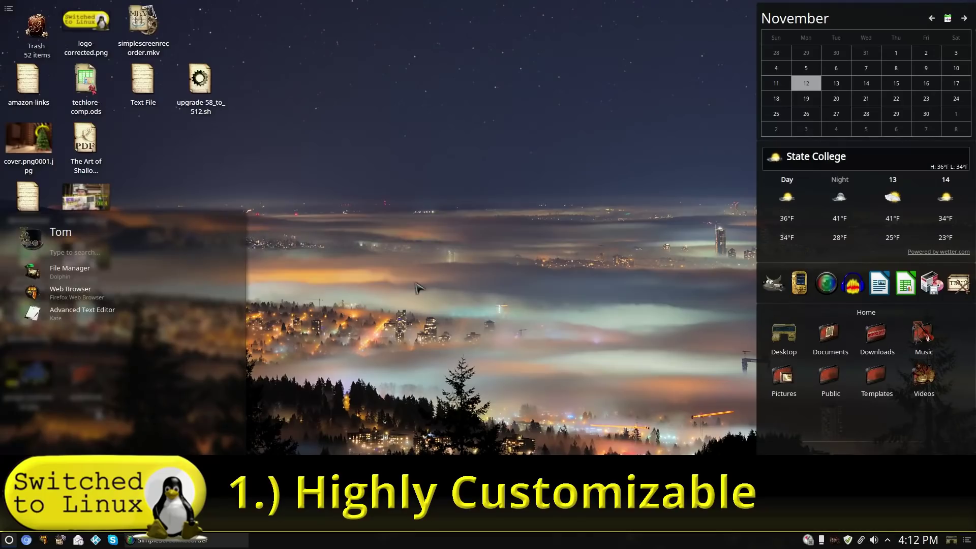
{"action": "type", "text": "settin"}
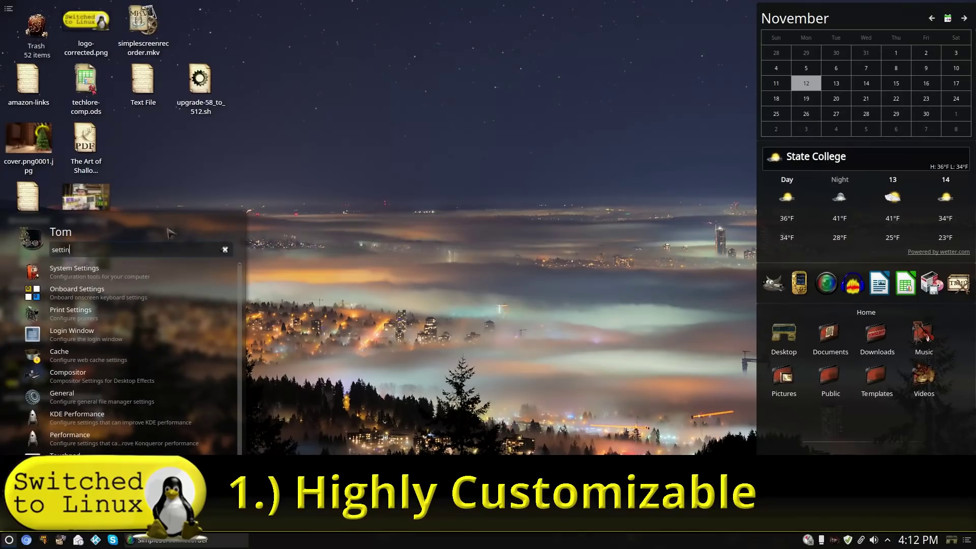
{"action": "left_click", "coordinate": [83, 275]}
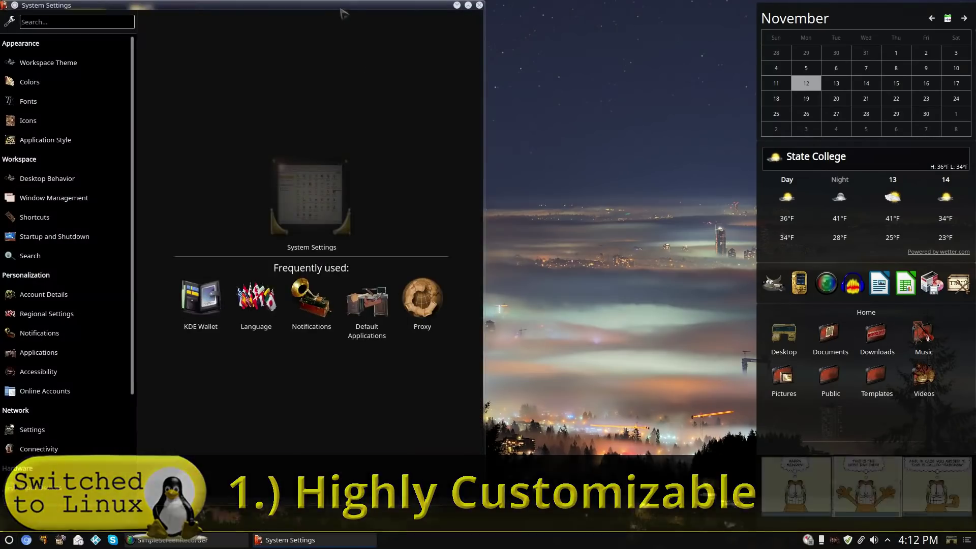
{"action": "left_click_drag", "start_coordinate": [341, 9], "coordinate": [405, 7]}
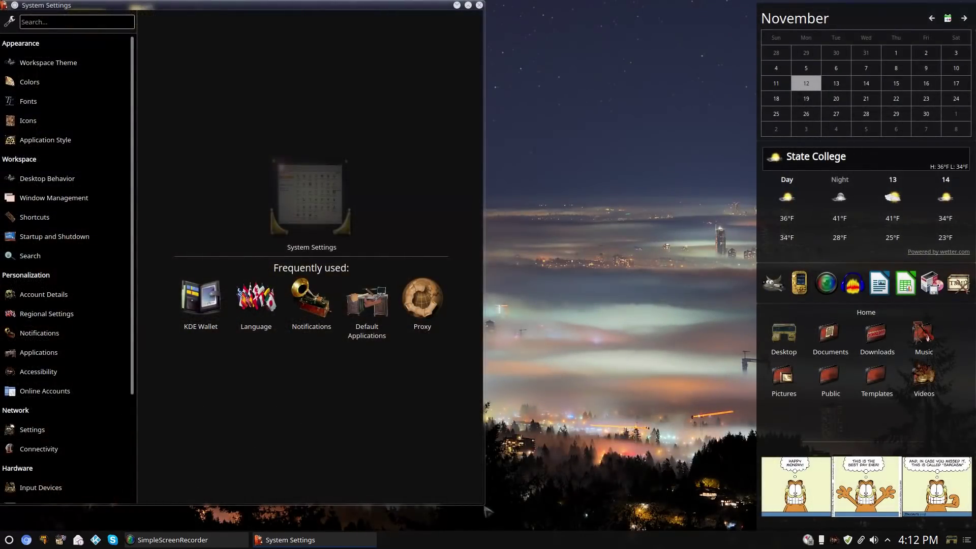
{"action": "left_click_drag", "start_coordinate": [484, 505], "coordinate": [755, 532]}
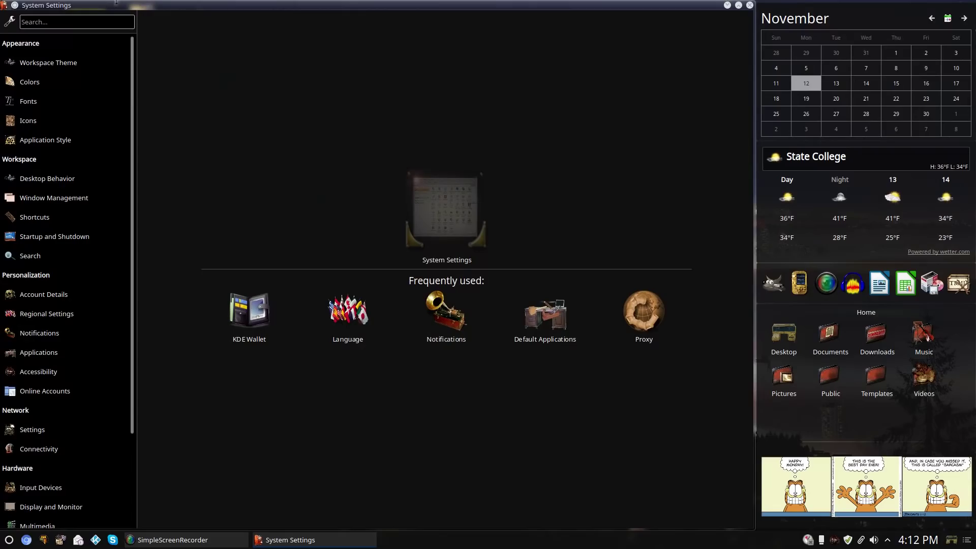
- Look through the Workspace Theme settings: Look And Feel, Desktop Theme, Cursor Theme and Splash Screen
{"action": "left_click", "coordinate": [43, 63]}
{"action": "scroll", "coordinate": [44, 229], "scroll_direction": "down", "scroll_amount": 2}
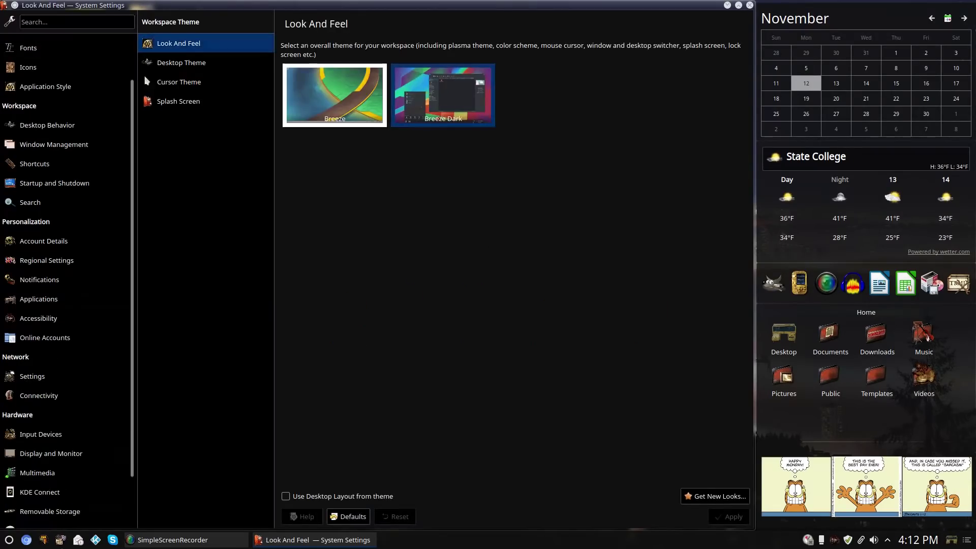
{"action": "scroll", "coordinate": [44, 398], "scroll_direction": "up", "scroll_amount": 2}
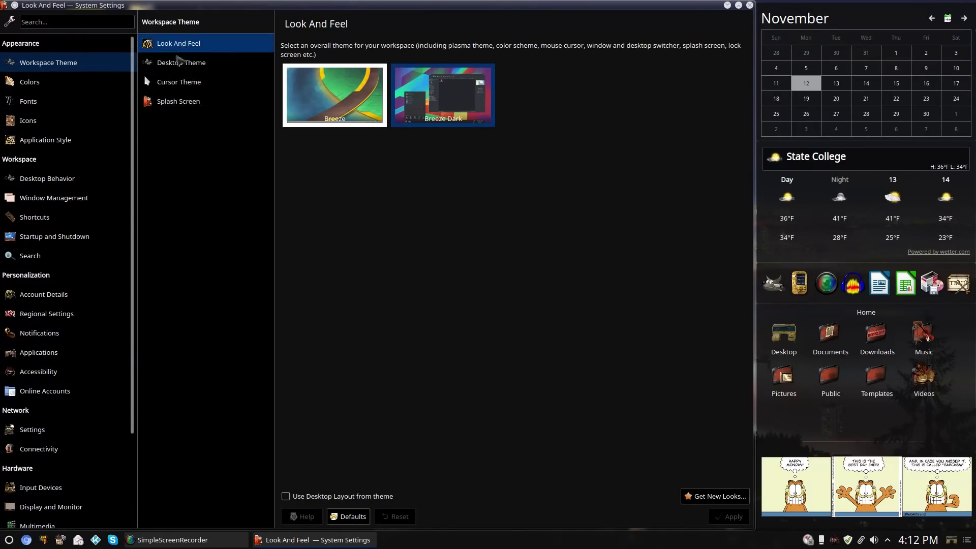
{"action": "left_click", "coordinate": [184, 64]}
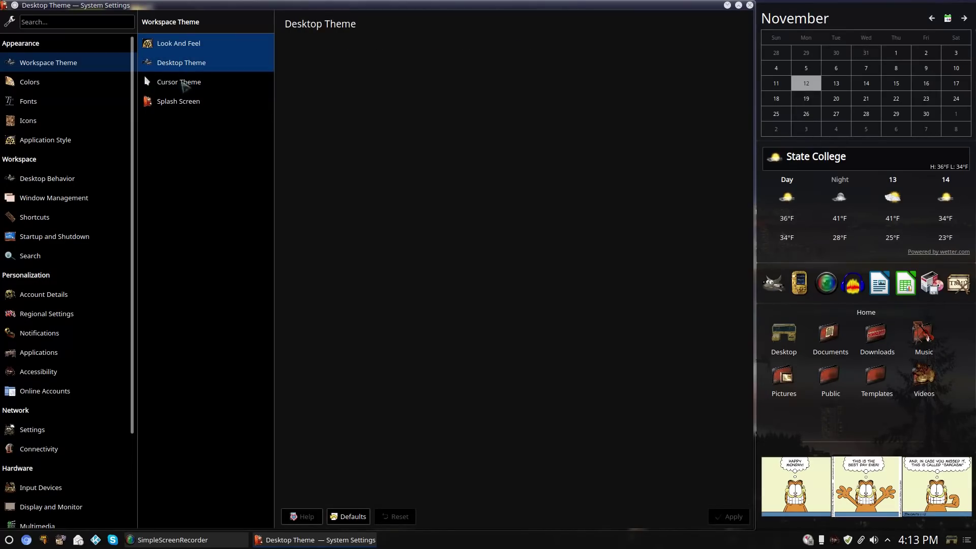
{"action": "left_click", "coordinate": [183, 90]}
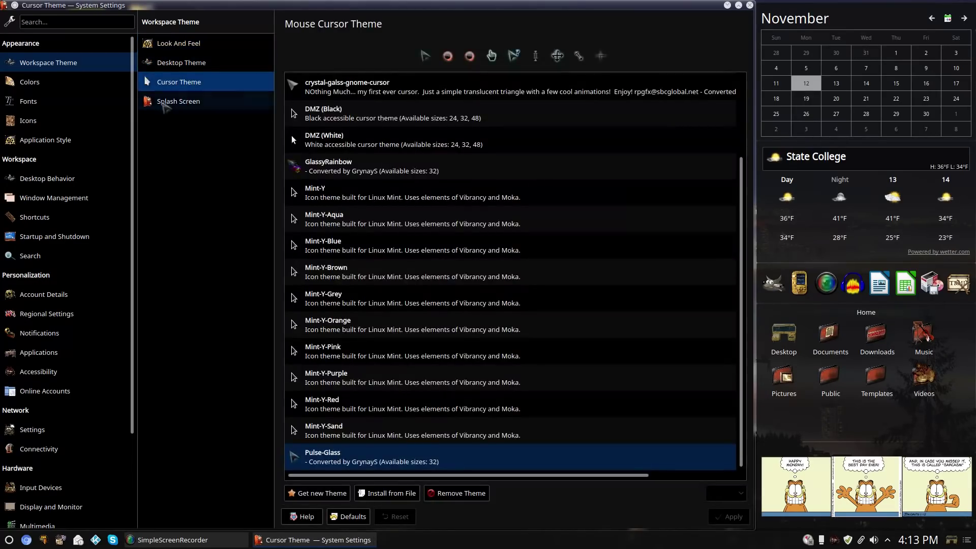
{"action": "left_click", "coordinate": [164, 104]}
- Look through the remaining appearance settings for colors, fonts, icons and application style
{"action": "left_click", "coordinate": [38, 88]}
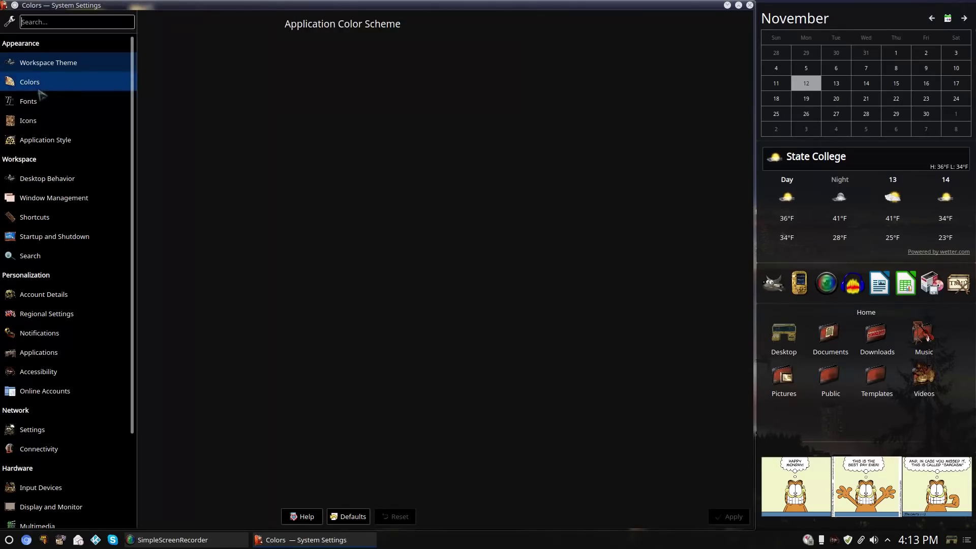
{"action": "left_click", "coordinate": [45, 105]}
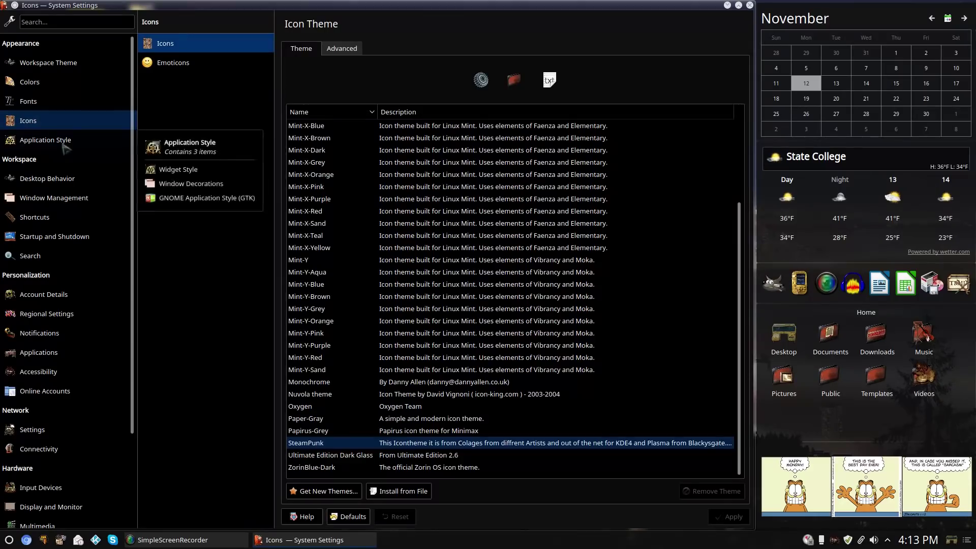
{"action": "left_click", "coordinate": [65, 146]}
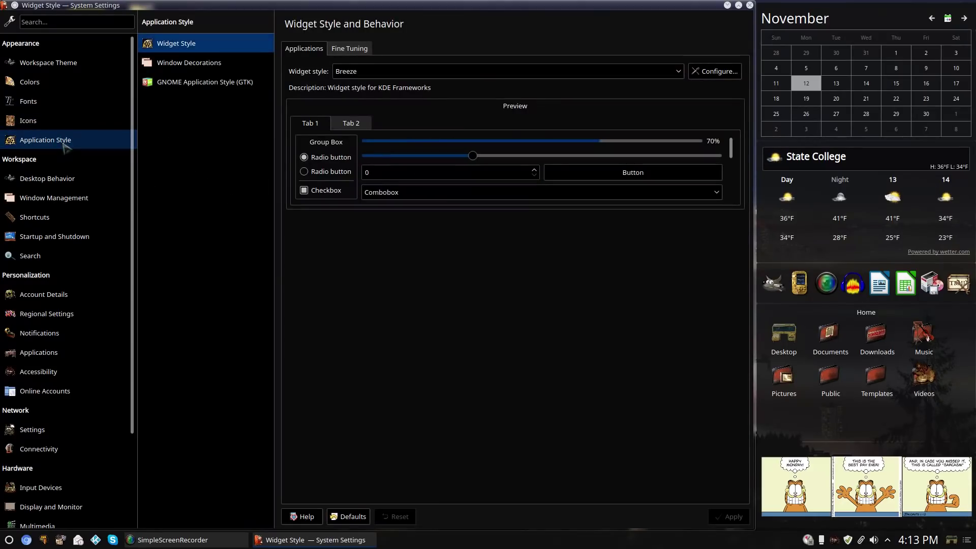
{"action": "scroll", "coordinate": [54, 208], "scroll_direction": "down", "scroll_amount": 5}
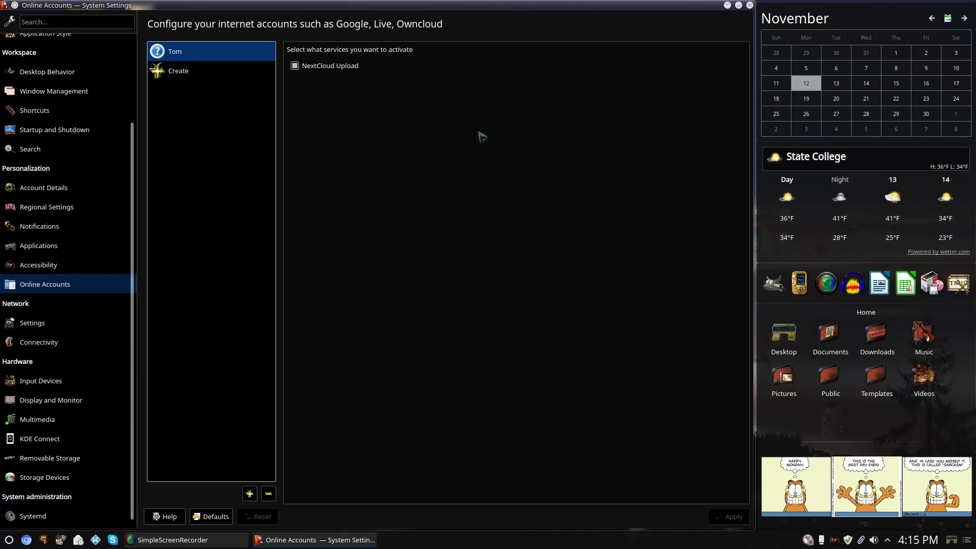
- Open the option for creating a new account in the Online Accounts settings
{"action": "left_click", "coordinate": [171, 74]}
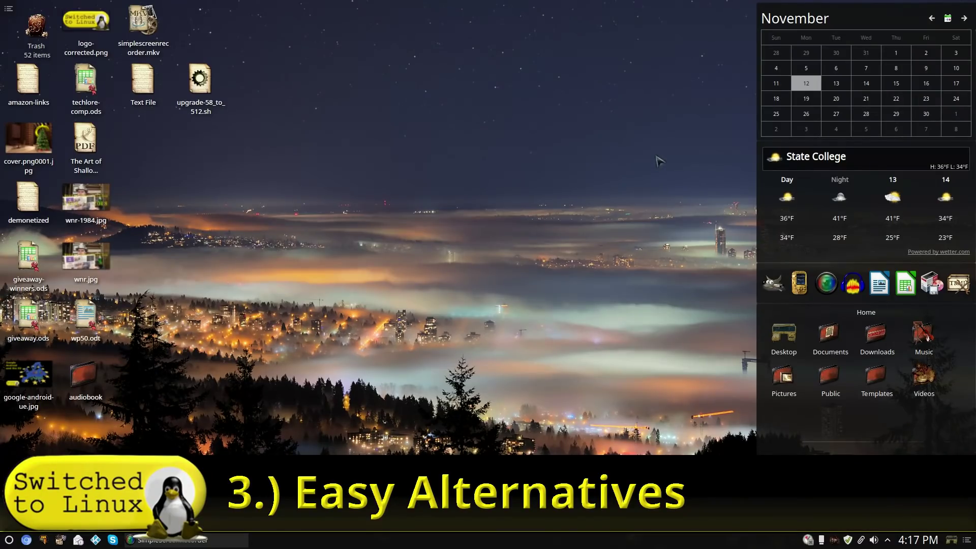
- Open the default application launcher and browse its places and application categories
{"action": "left_click", "coordinate": [9, 541]}
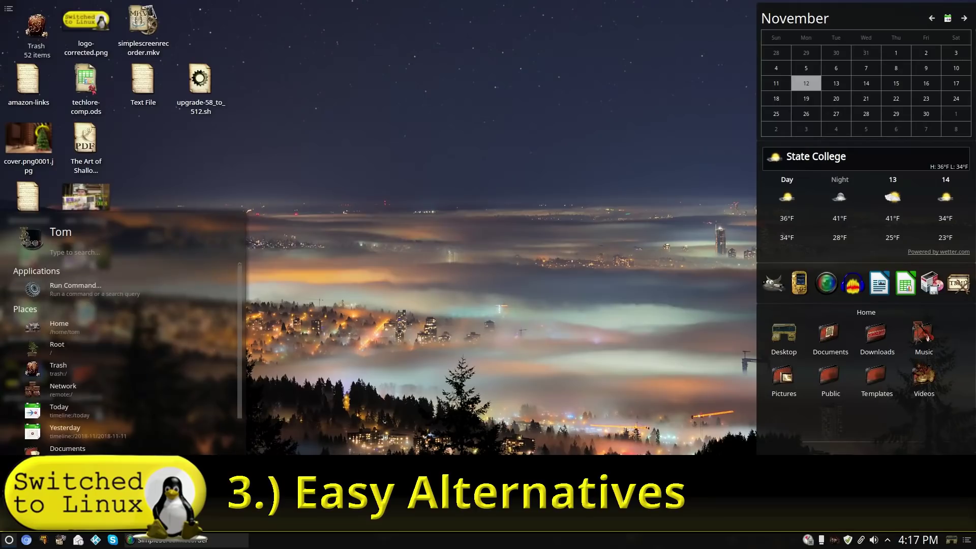
{"action": "scroll", "coordinate": [122, 356], "scroll_direction": "down", "scroll_amount": 5}
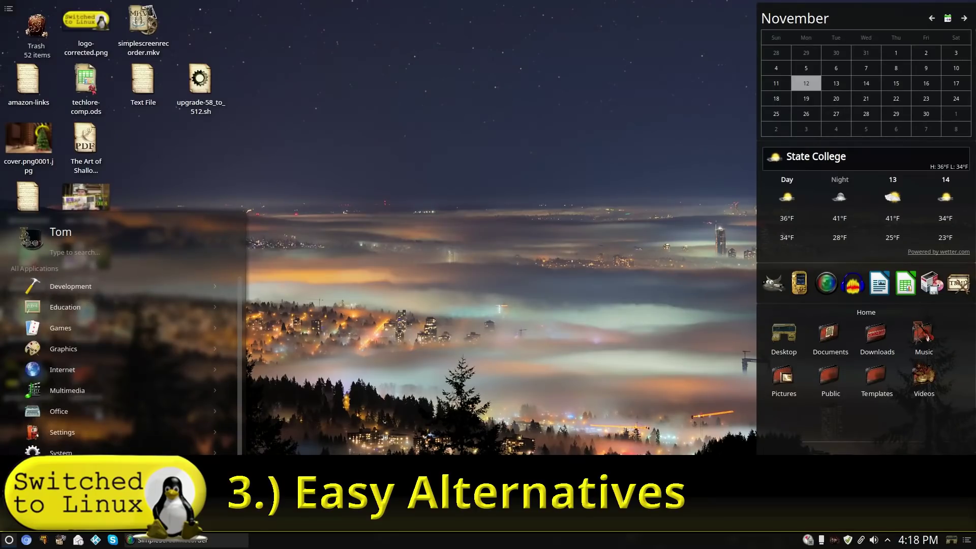
{"action": "scroll", "coordinate": [122, 330], "scroll_direction": "up", "scroll_amount": 5}
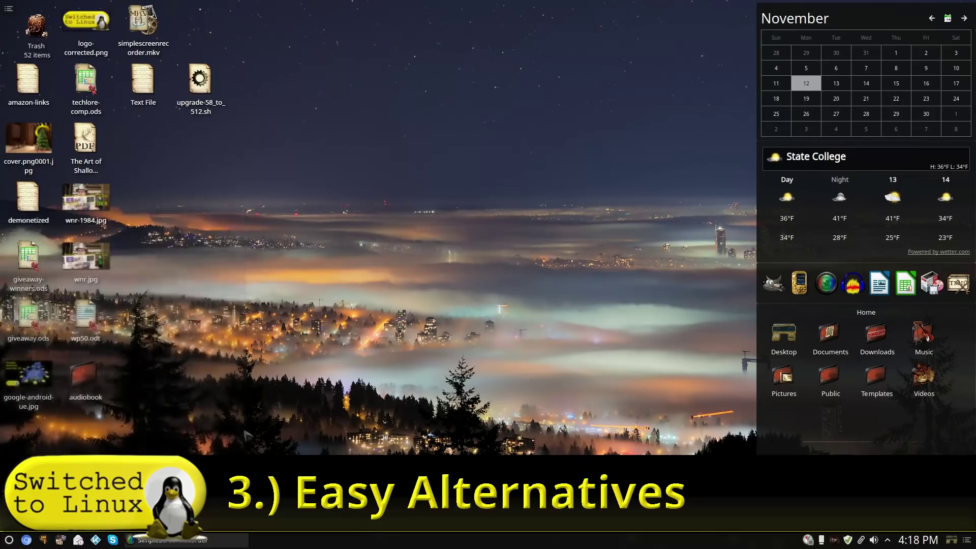
- Switch the launcher widget to the Application Menu alternative
{"action": "right_click", "coordinate": [11, 541]}
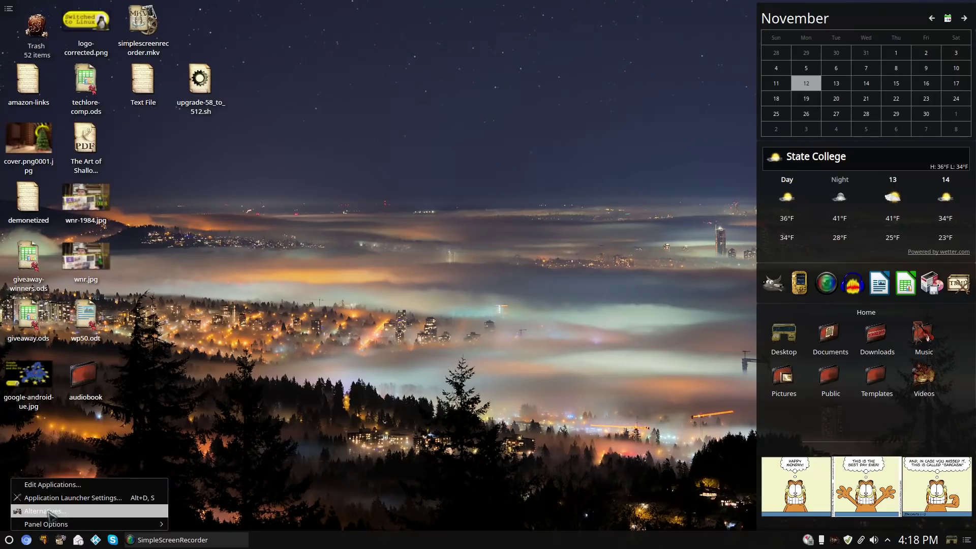
{"action": "left_click", "coordinate": [81, 511]}
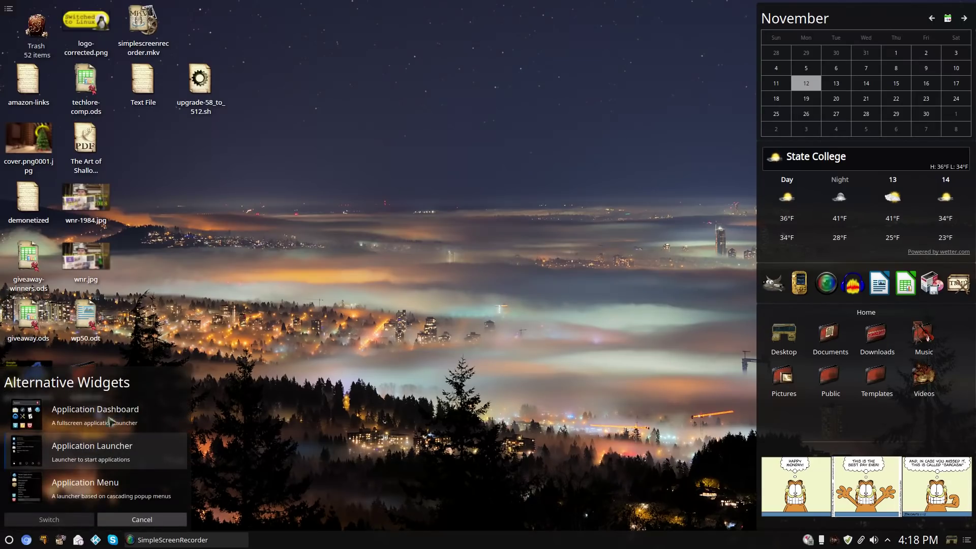
{"action": "left_click", "coordinate": [69, 491]}
{"action": "left_click", "coordinate": [49, 519]}
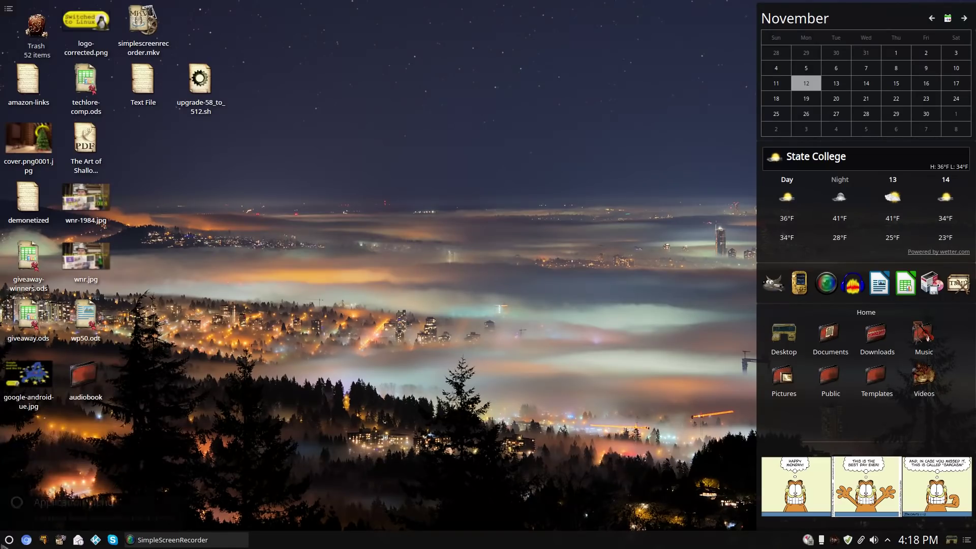
- Open the cascading Application Menu and browse its category and recent documents submenus
{"action": "left_click", "coordinate": [9, 540]}
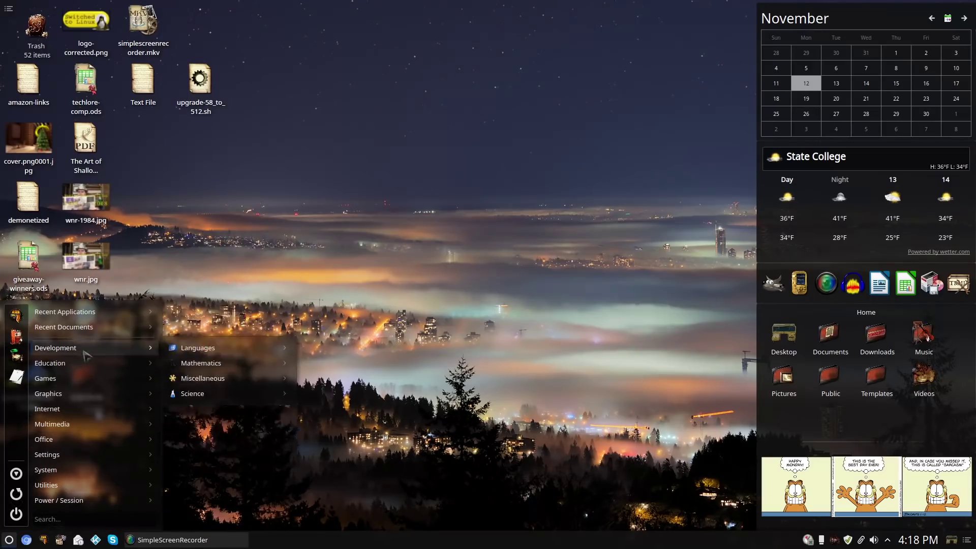
{"action": "mouse_move", "coordinate": [88, 371]}
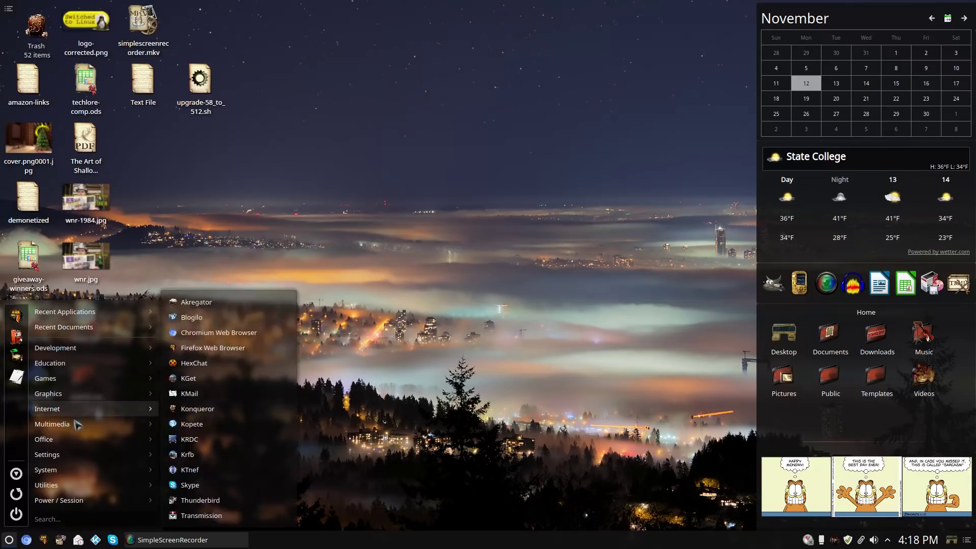
{"action": "mouse_move", "coordinate": [69, 453]}
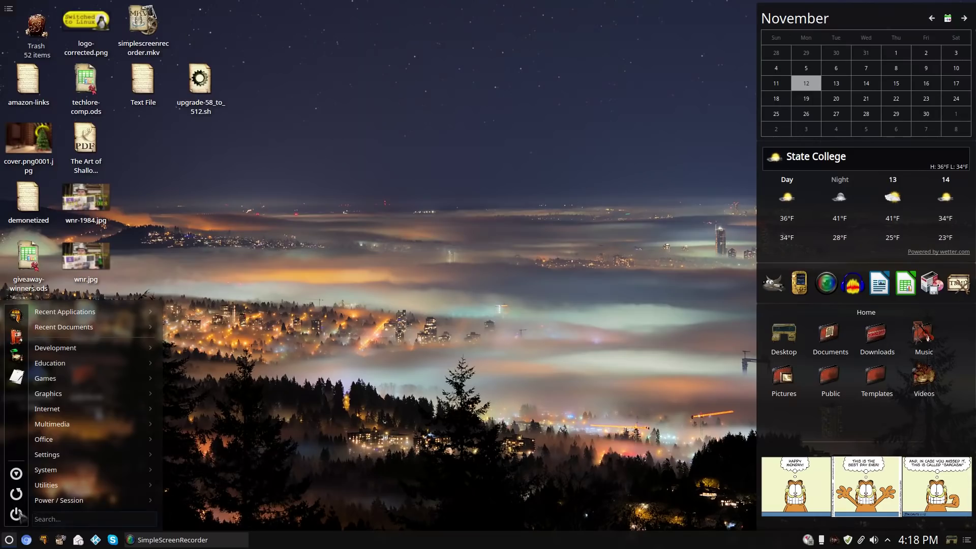
{"action": "mouse_move", "coordinate": [77, 325]}
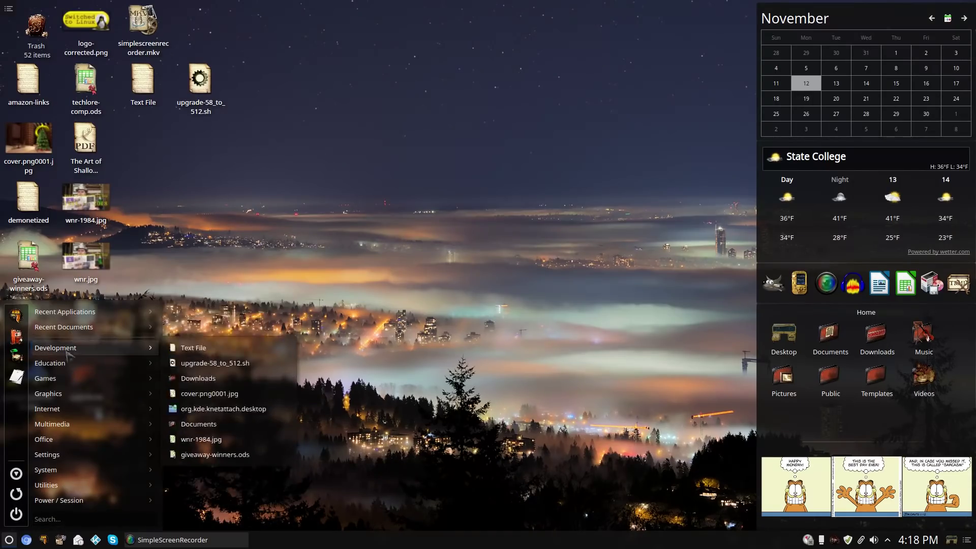
{"action": "mouse_move", "coordinate": [72, 475]}
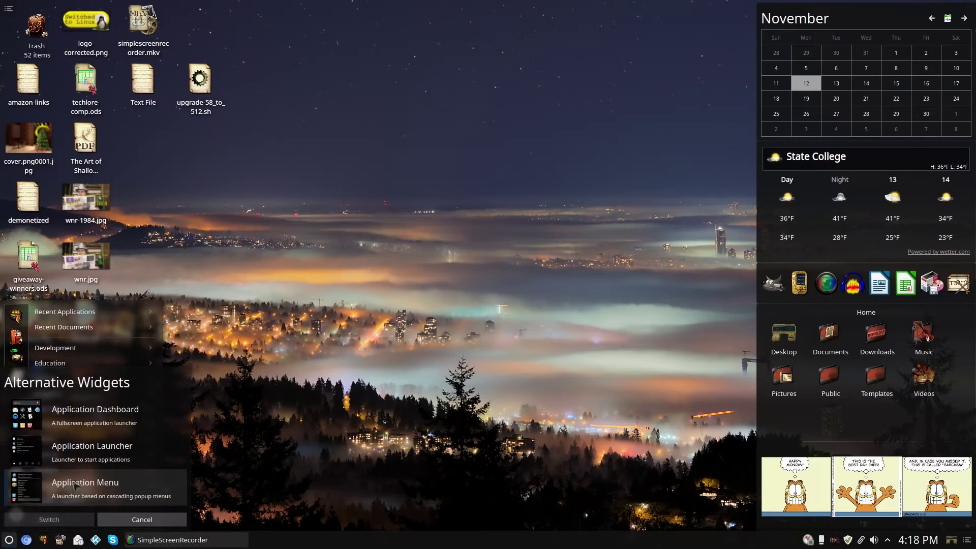
- Switch the launcher widget back to Application Launcher and open it
{"action": "left_click", "coordinate": [87, 454]}
{"action": "left_click", "coordinate": [49, 519]}
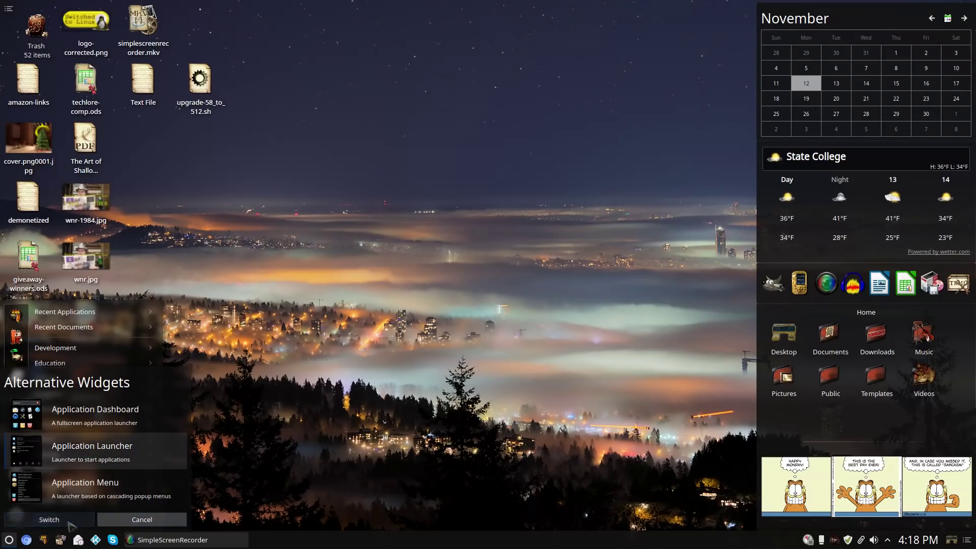
{"action": "left_click", "coordinate": [9, 540]}
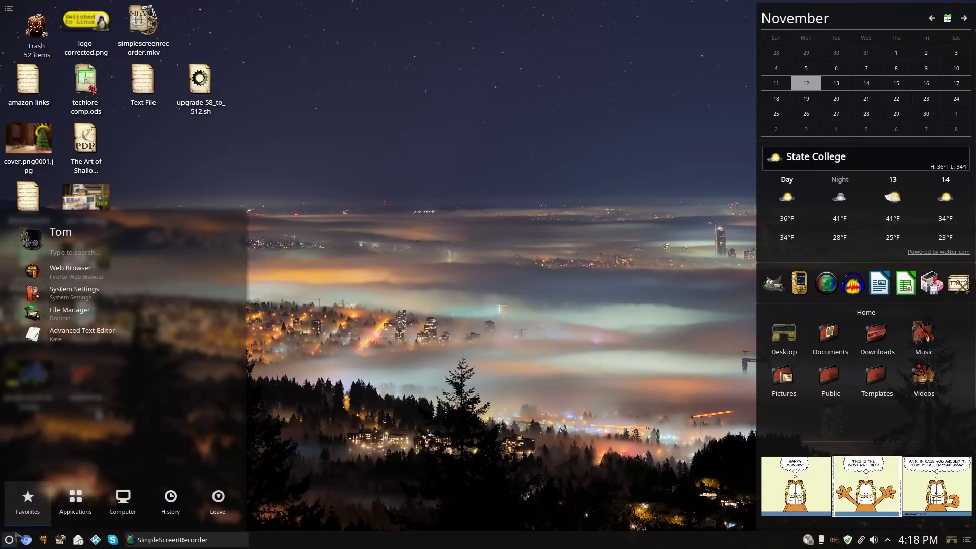
- Switch the launcher widget to the fullscreen Application Dashboard alternative
{"action": "right_click", "coordinate": [9, 539]}
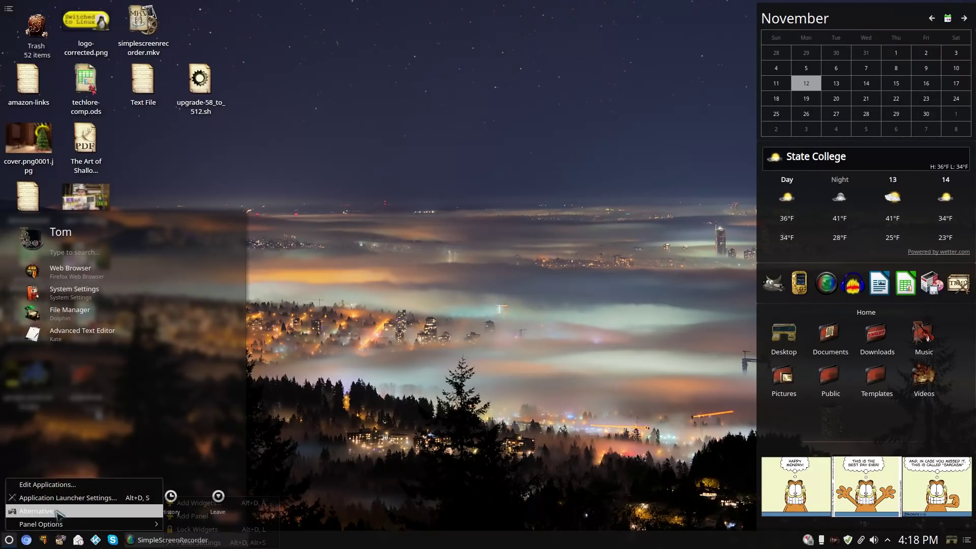
{"action": "left_click", "coordinate": [66, 451]}
{"action": "left_click", "coordinate": [59, 418]}
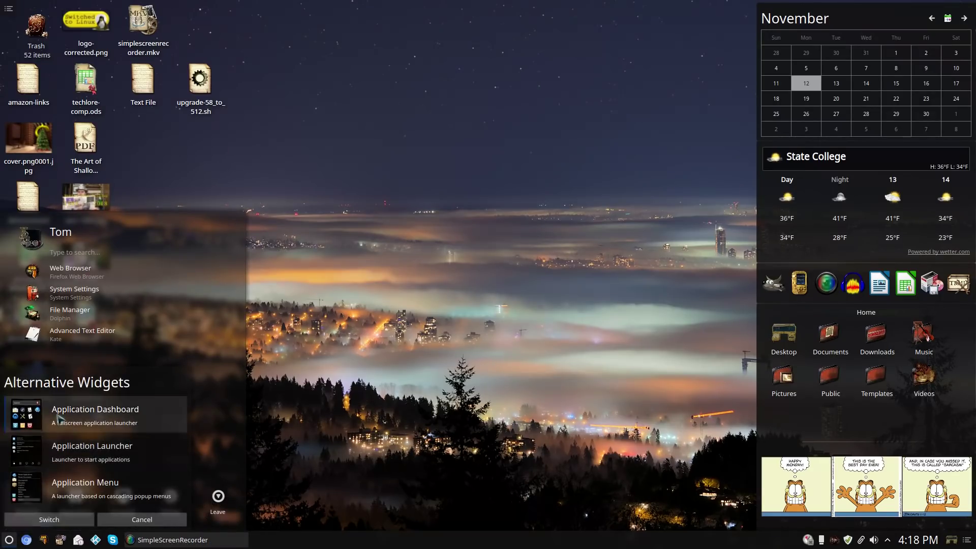
{"action": "left_click", "coordinate": [56, 516]}
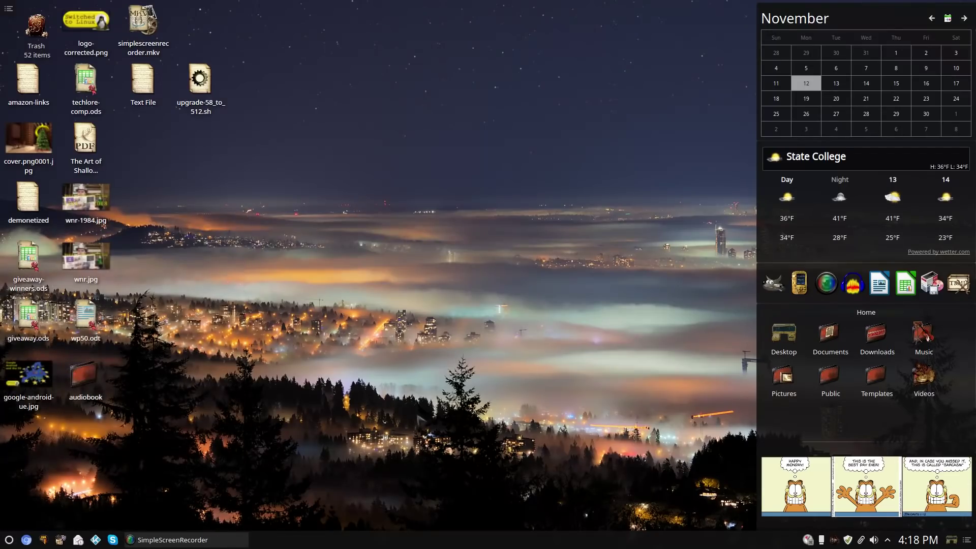
- Open the Application Dashboard and browse its categories, including Games, Recent Applications and Recent Documents
{"action": "left_click", "coordinate": [9, 540]}
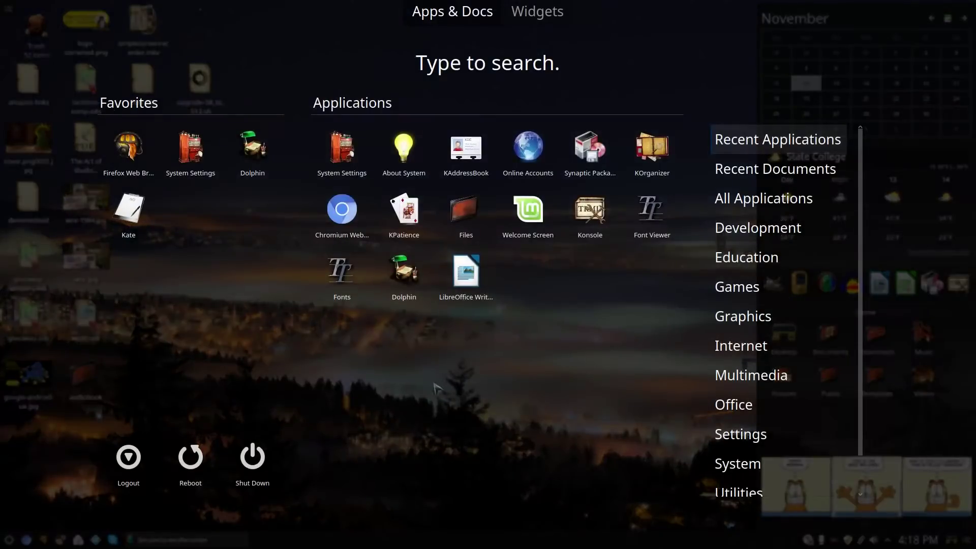
{"action": "left_click", "coordinate": [709, 180]}
{"action": "key", "text": "Down"}
{"action": "key", "text": "Down"}
{"action": "key", "text": "Down"}
{"action": "key", "text": "Down"}
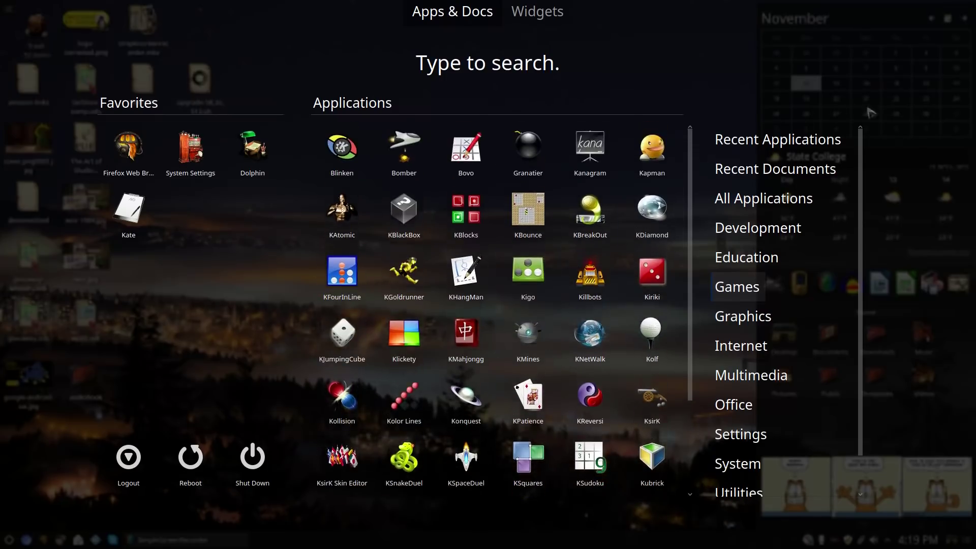
{"action": "left_click", "coordinate": [776, 174]}
{"action": "left_click", "coordinate": [772, 144]}
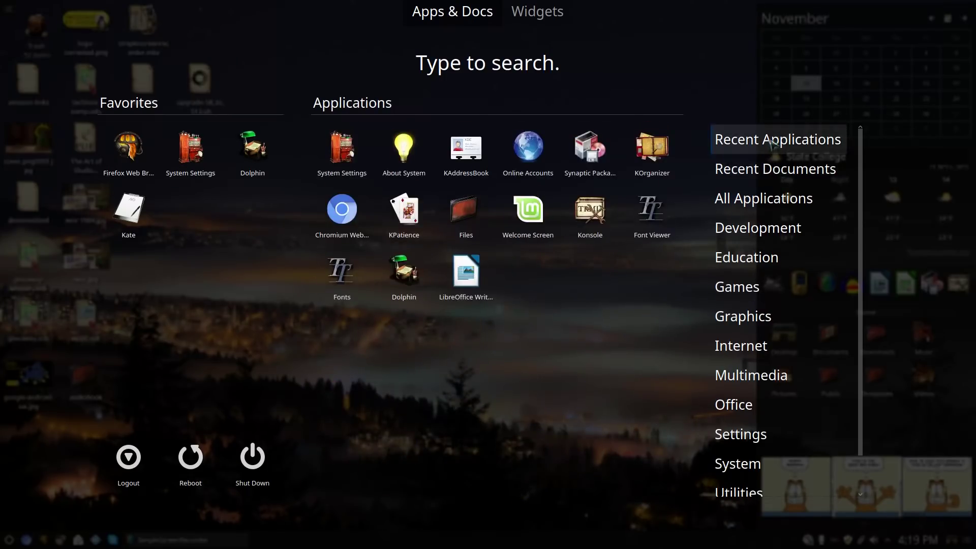
{"action": "left_click", "coordinate": [776, 170]}
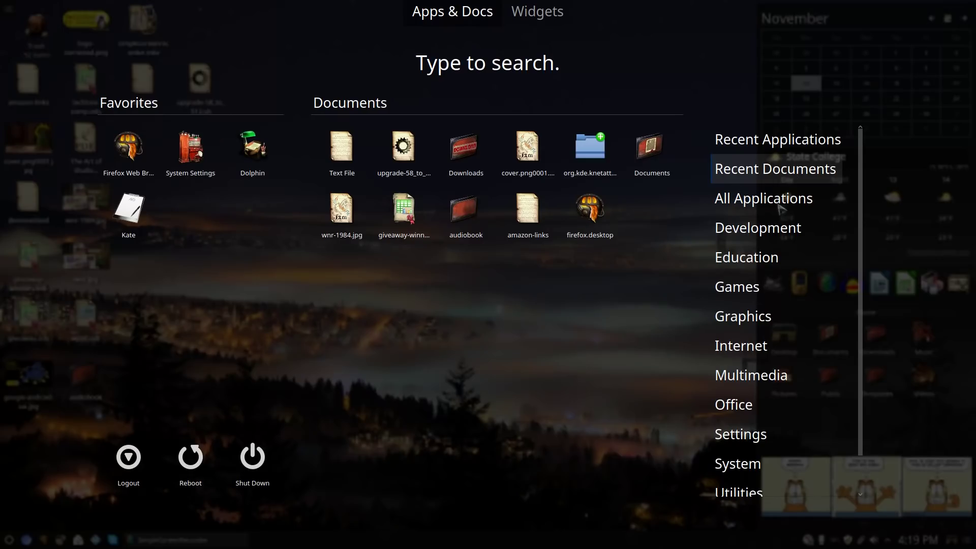
- Browse the All Applications and Internet categories in the Application Dashboard, then close it
{"action": "mouse_move", "coordinate": [749, 199]}
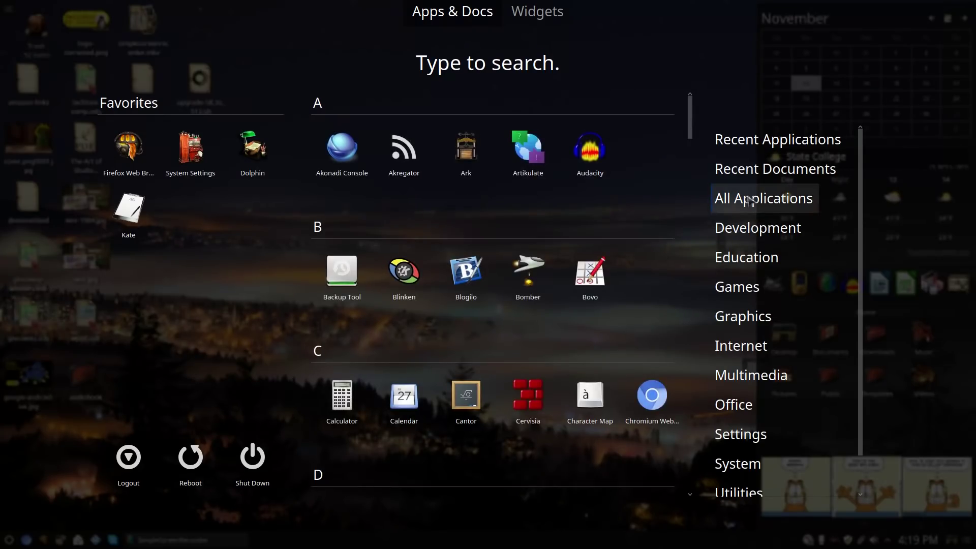
{"action": "scroll", "coordinate": [465, 270], "scroll_direction": "down", "scroll_amount": 3}
{"action": "mouse_move", "coordinate": [825, 217]}
{"action": "mouse_move", "coordinate": [755, 292]}
{"action": "mouse_move", "coordinate": [699, 346]}
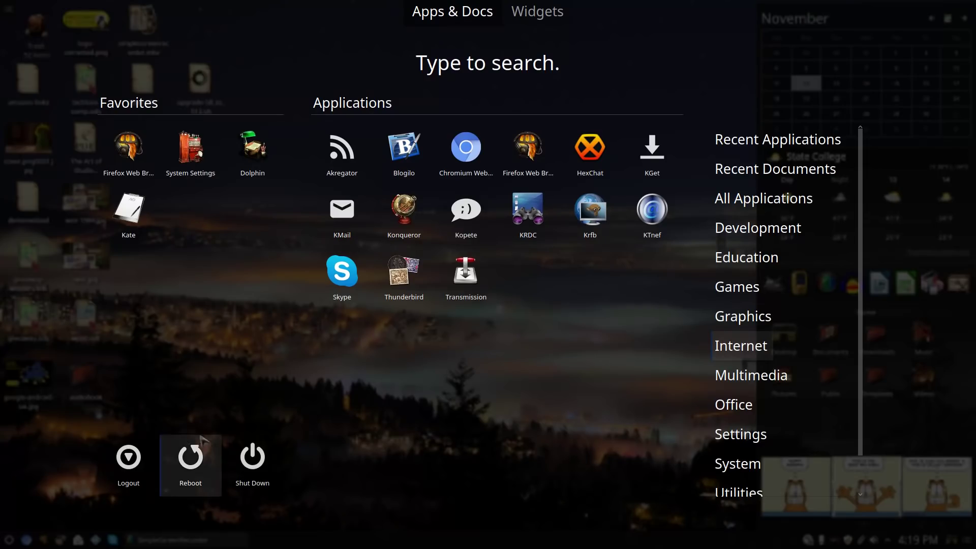
{"action": "left_click", "coordinate": [346, 19]}
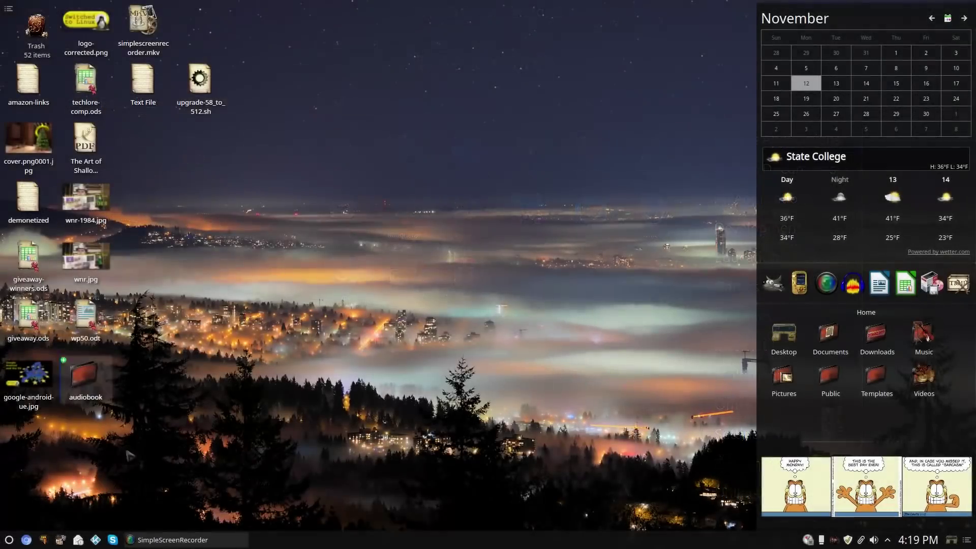
- Switch the launcher widget back to Application Launcher and briefly open it to check the change
{"action": "right_click", "coordinate": [9, 539]}
{"action": "left_click", "coordinate": [36, 523]}
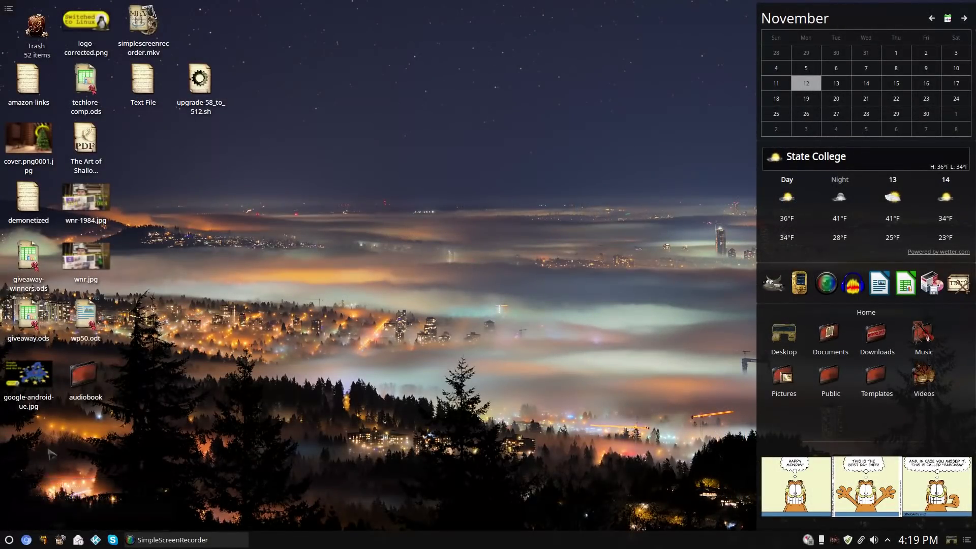
{"action": "left_click", "coordinate": [129, 453]}
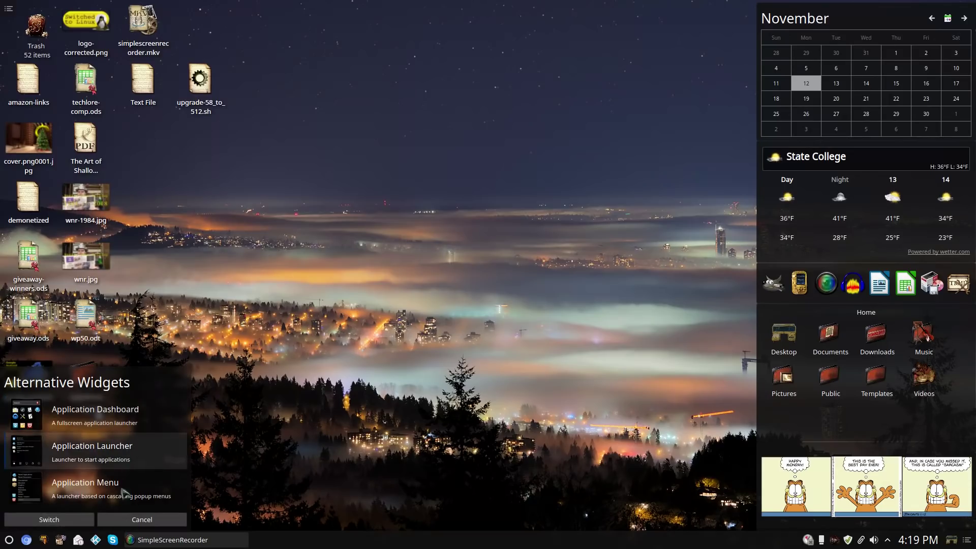
{"action": "left_click", "coordinate": [82, 521]}
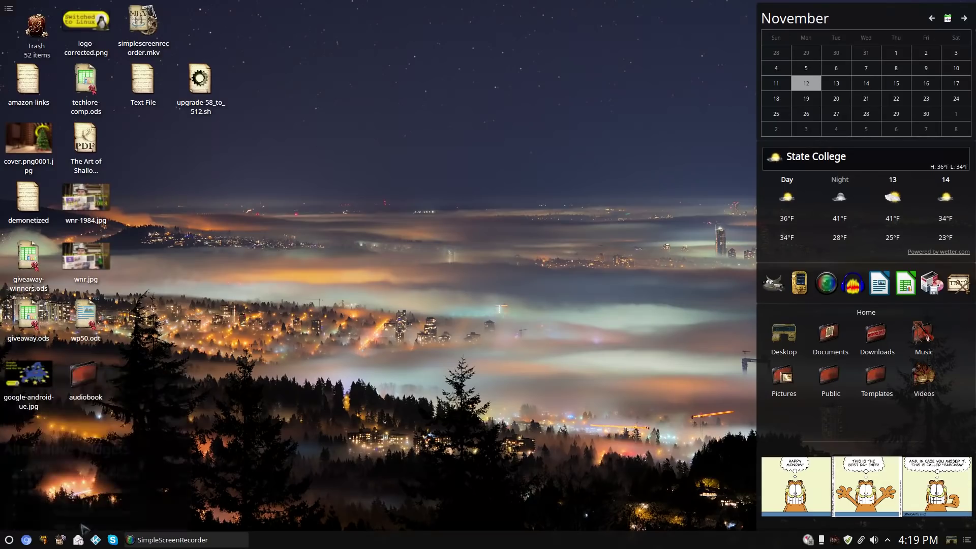
{"action": "left_click", "coordinate": [9, 539]}
{"action": "left_click", "coordinate": [360, 319]}
- View the context options of the Minimize all Windows widget, dismiss them and reopen the Application Launcher
{"action": "right_click", "coordinate": [953, 540]}
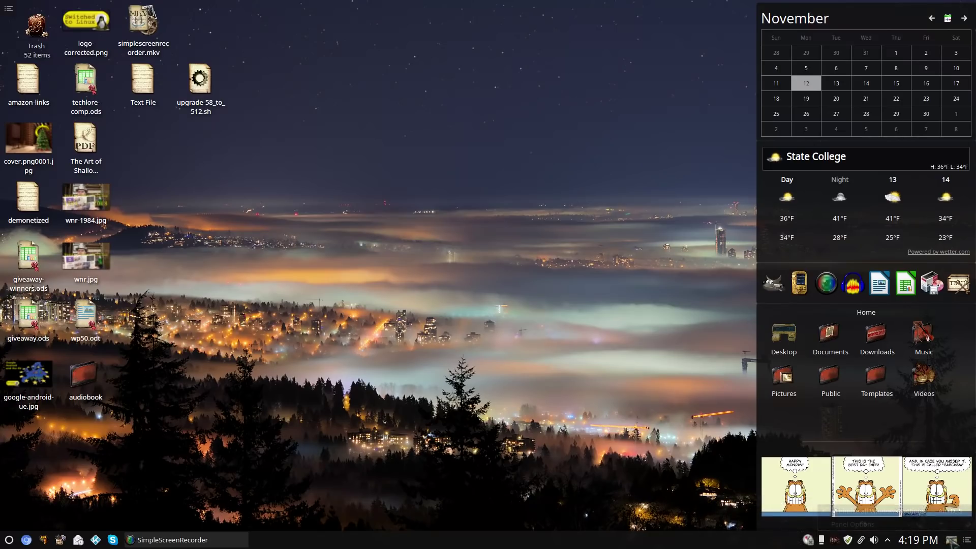
{"action": "left_click", "coordinate": [531, 380]}
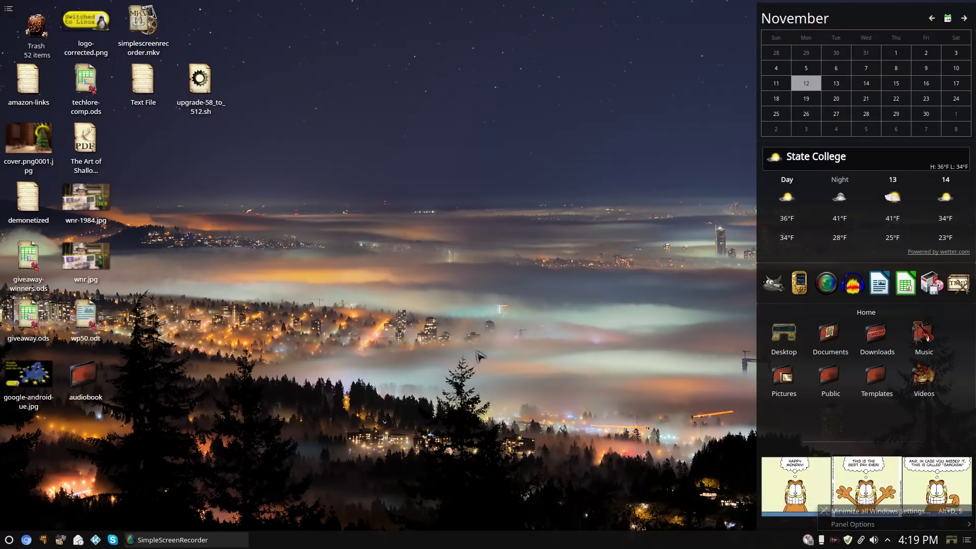
{"action": "left_click", "coordinate": [10, 541]}
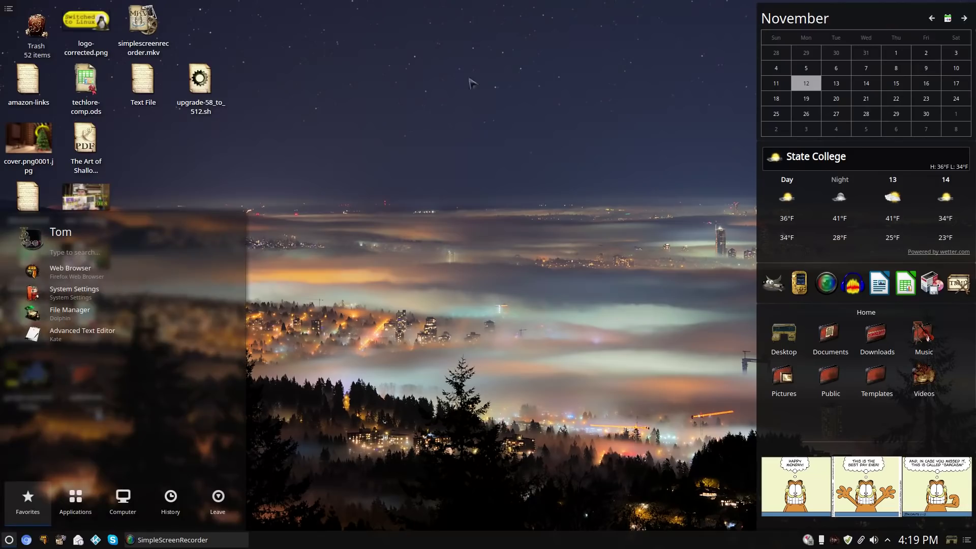
- Find the Show Desktop widget by searching for "show de", place it on the desktop and close the widget browser
{"action": "left_click", "coordinate": [8, 9]}
{"action": "left_click", "coordinate": [35, 83]}
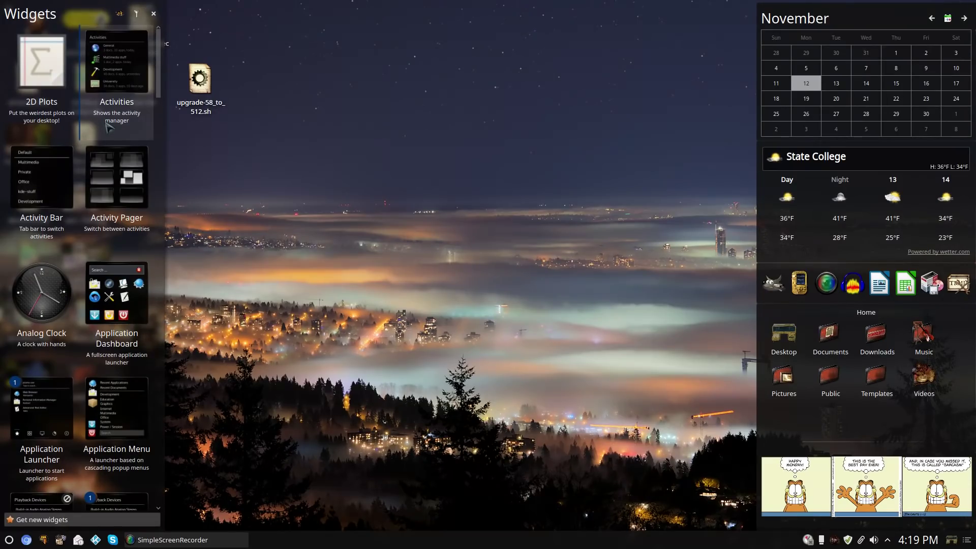
{"action": "type", "text": "show"}
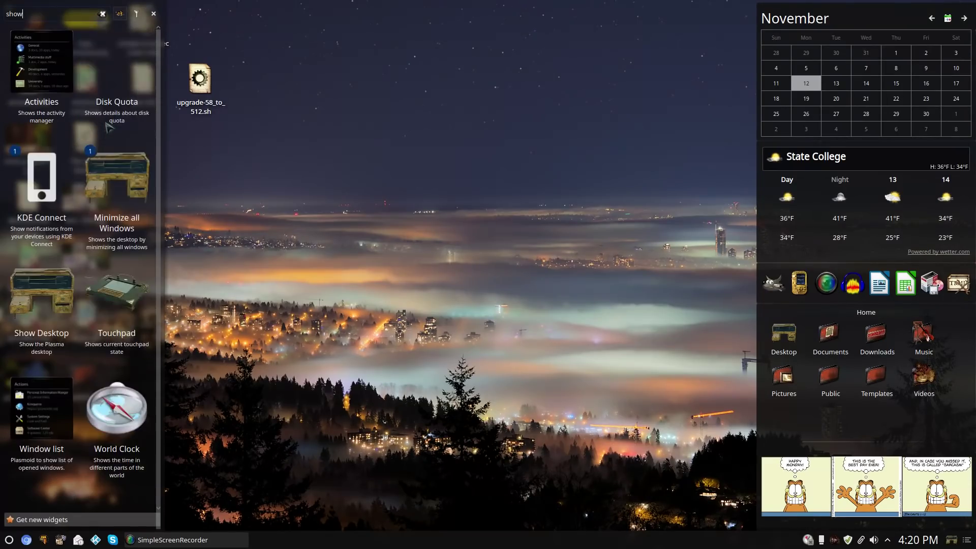
{"action": "type", "text": " de"}
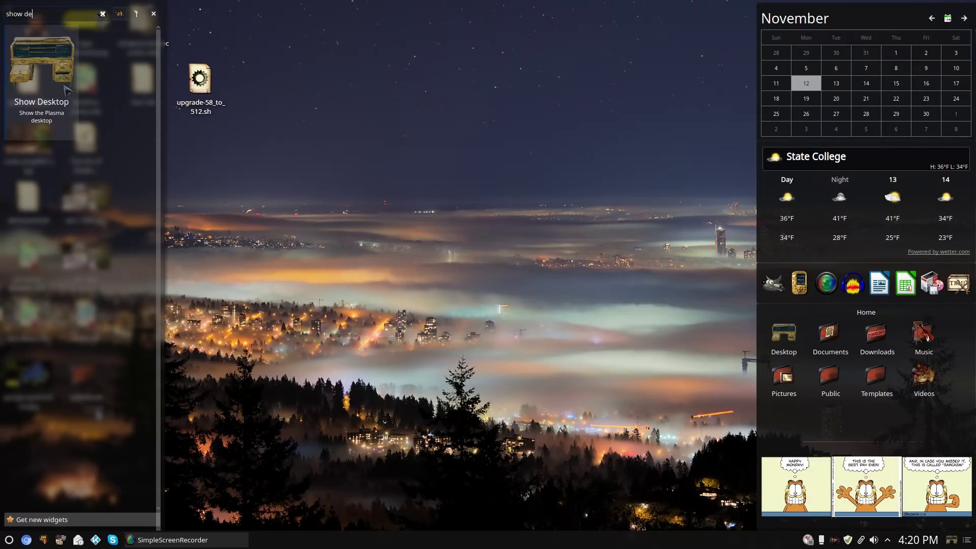
{"action": "left_click_drag", "start_coordinate": [51, 74], "coordinate": [586, 368]}
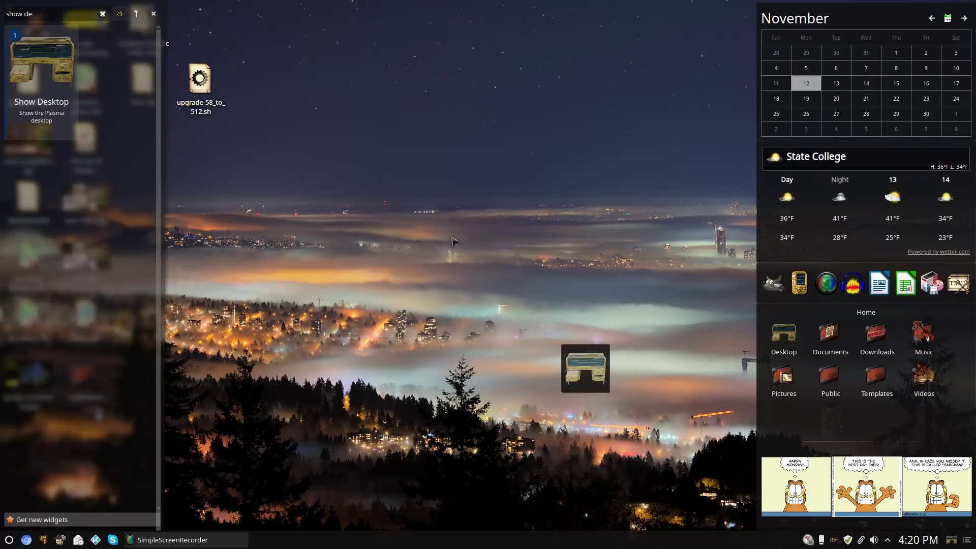
{"action": "left_click", "coordinate": [153, 14]}
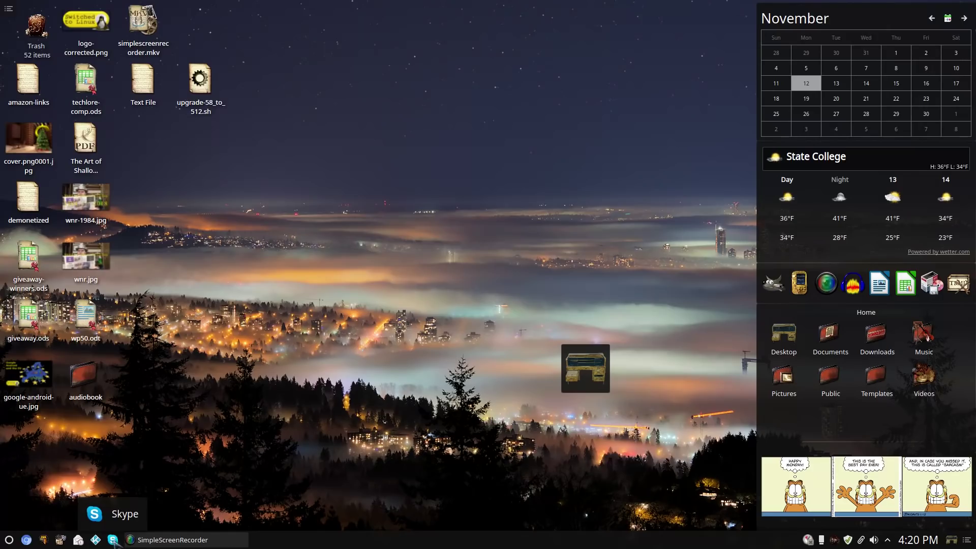
- Open three Firefox windows and minimize them to uncover the desktop
{"action": "left_click", "coordinate": [46, 542]}
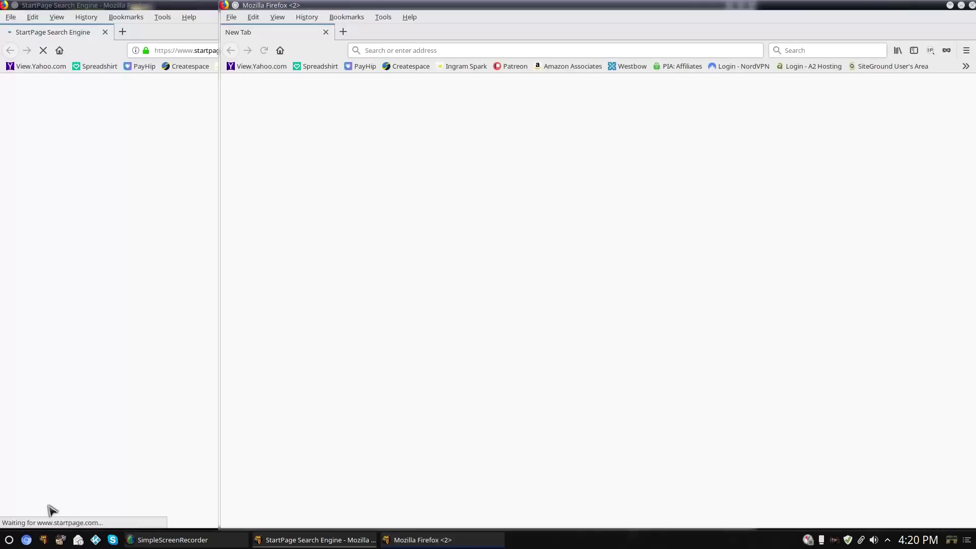
{"action": "left_click", "coordinate": [44, 539]}
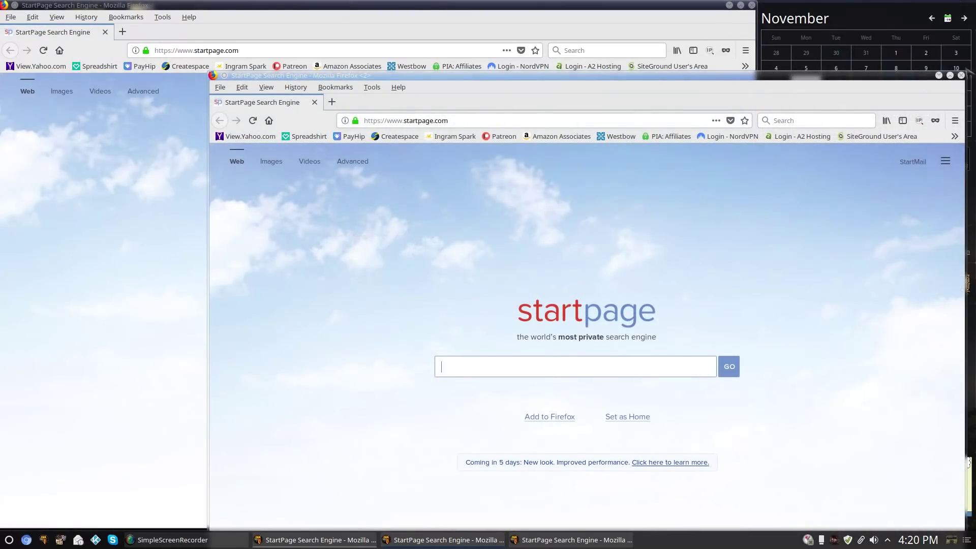
{"action": "left_click", "coordinate": [938, 75]}
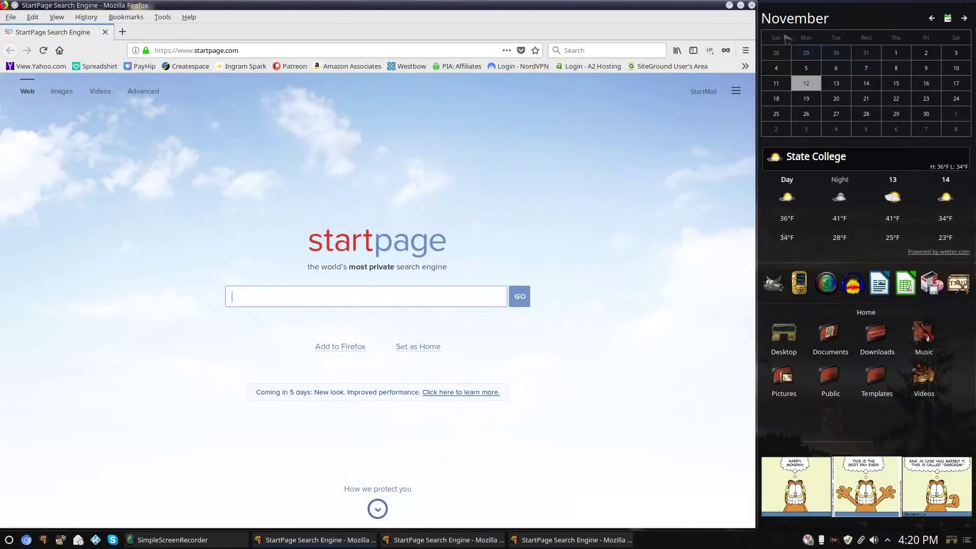
{"action": "left_click", "coordinate": [728, 6]}
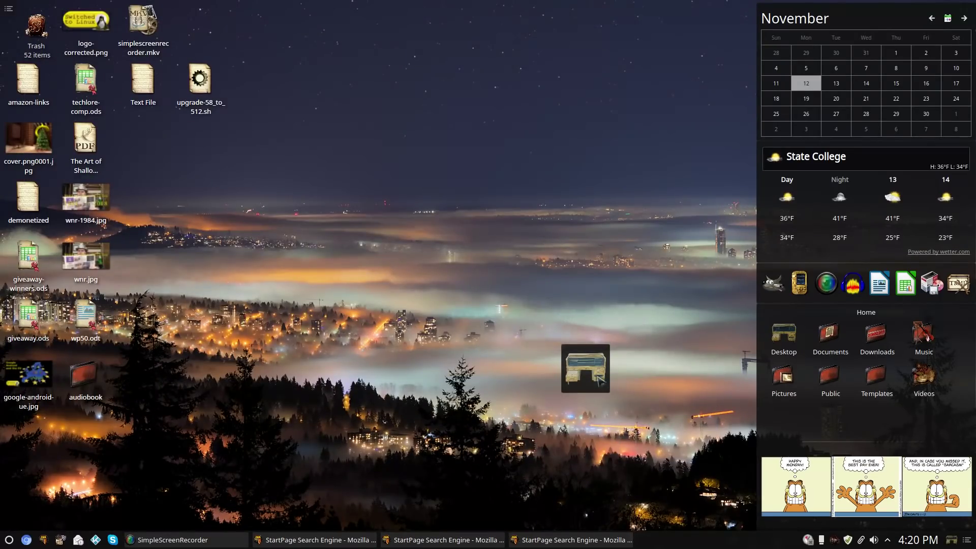
- Close the Desktop Folder Settings window and move the Show Desktop widget from the desktop onto the panel
{"action": "right_click", "coordinate": [658, 418]}
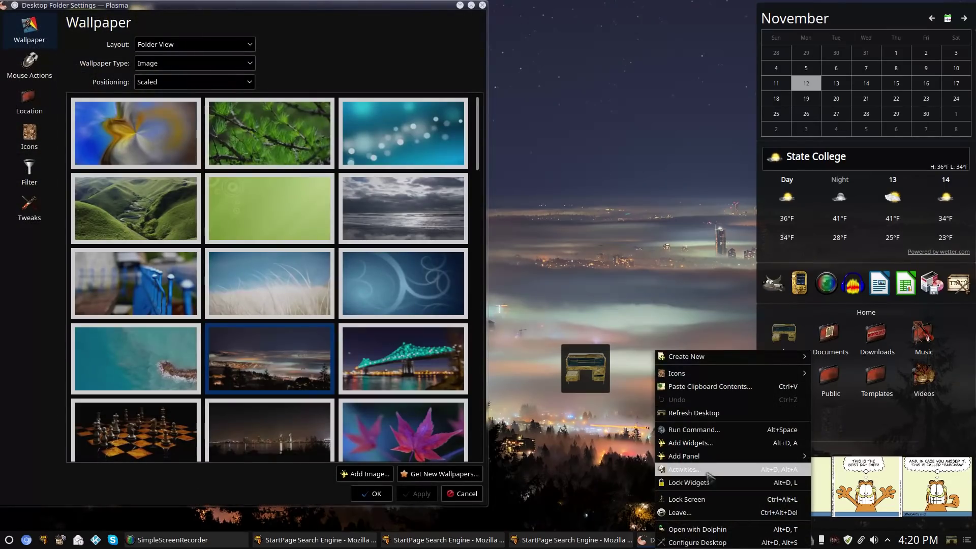
{"action": "left_click", "coordinate": [709, 484]}
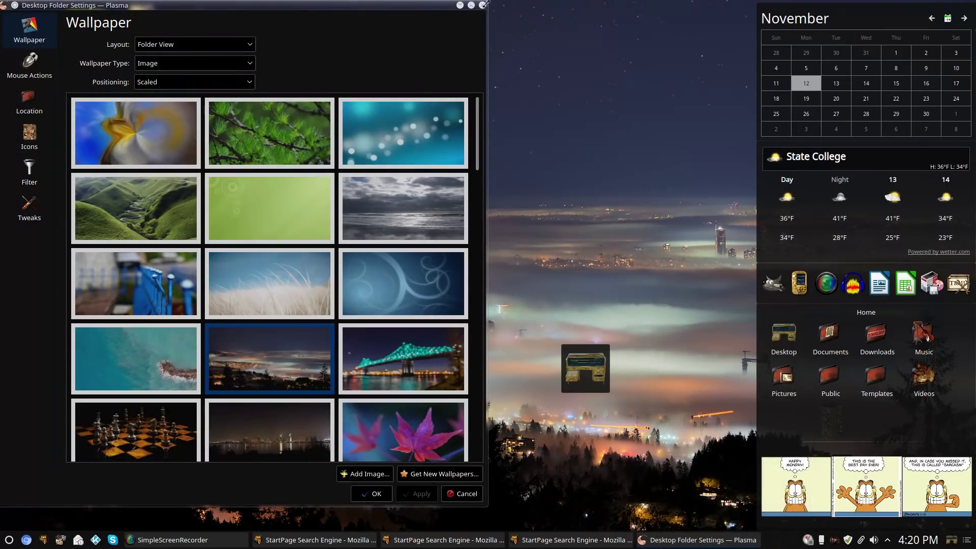
{"action": "left_click", "coordinate": [482, 5]}
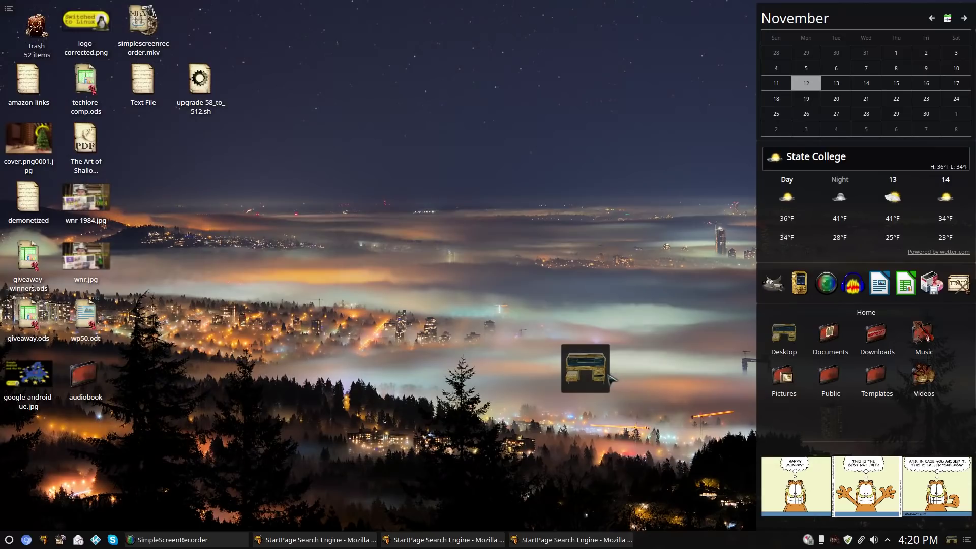
{"action": "left_click_drag", "start_coordinate": [610, 378], "coordinate": [777, 539]}
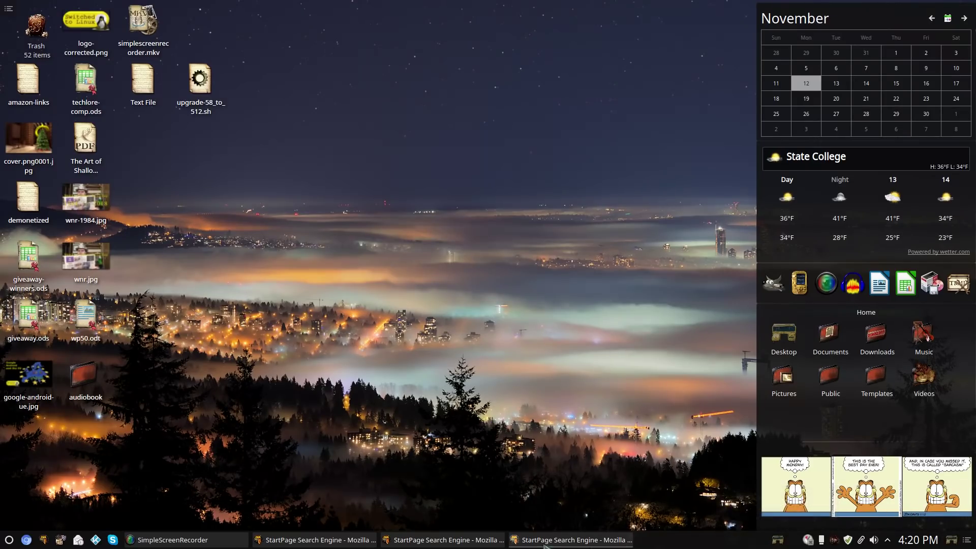
- Restore the Firefox windows and minimize them all at once with the Minimize all Windows widget
{"action": "left_click", "coordinate": [514, 539]}
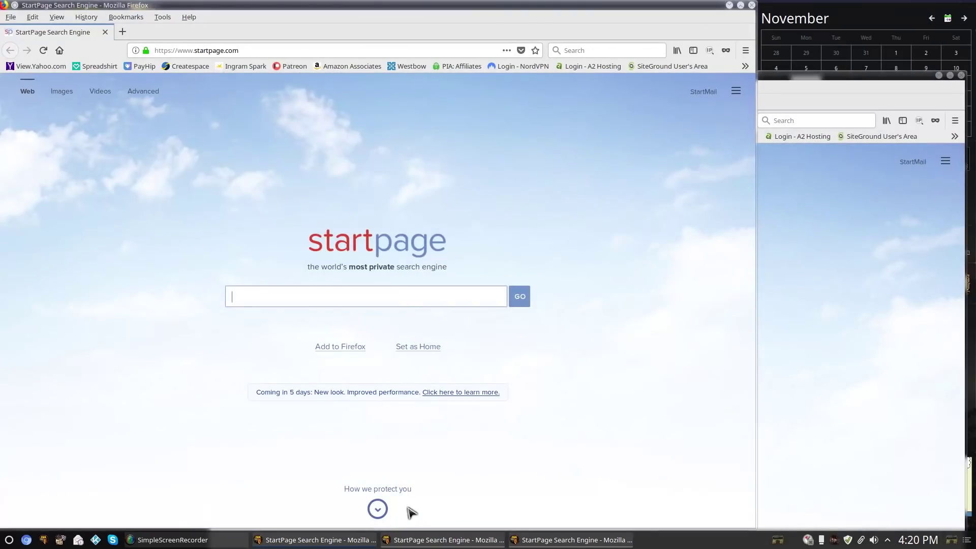
{"action": "left_click", "coordinate": [950, 539]}
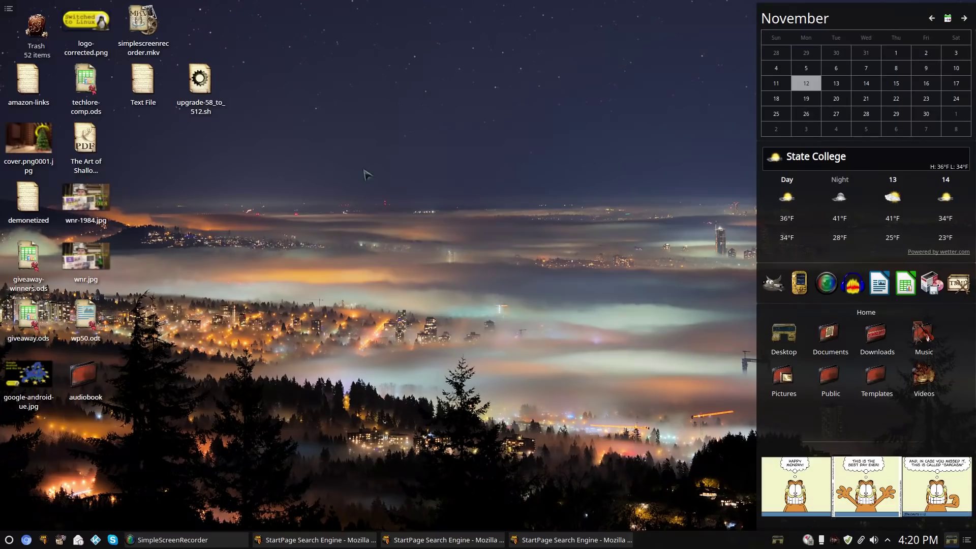
- Restore and minimize individual Firefox windows, finishing with all three open again
{"action": "left_click", "coordinate": [428, 543]}
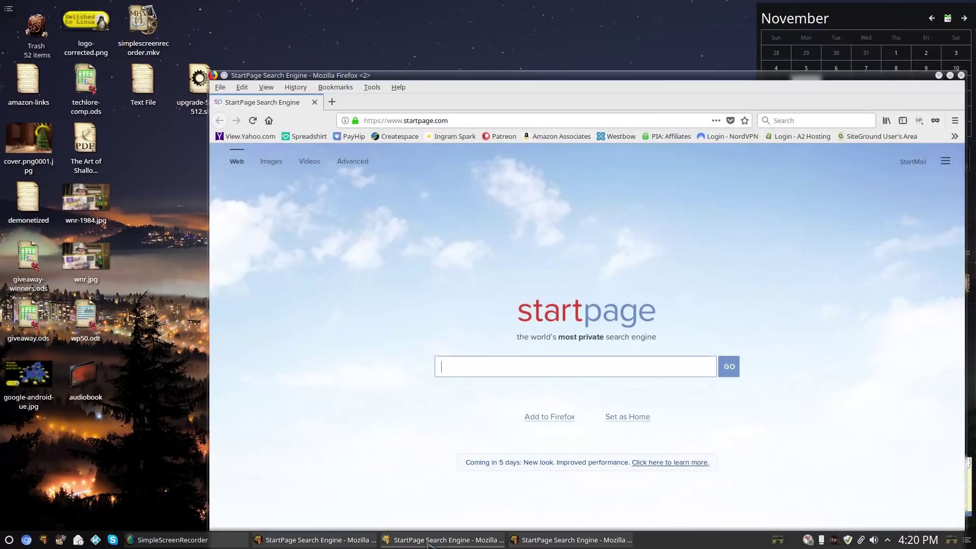
{"action": "left_click", "coordinate": [324, 542]}
{"action": "left_click", "coordinate": [324, 542]}
{"action": "left_click", "coordinate": [420, 542]}
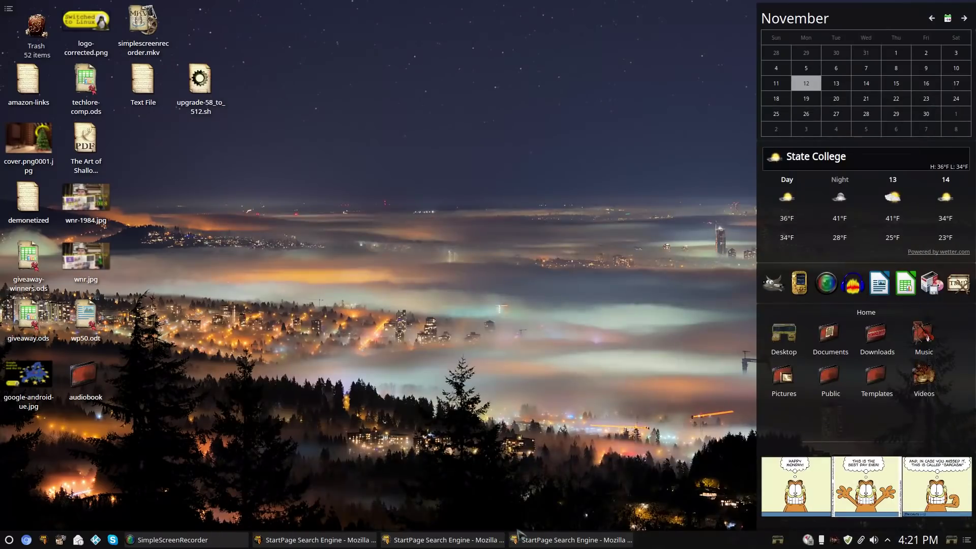
{"action": "left_click", "coordinate": [462, 543]}
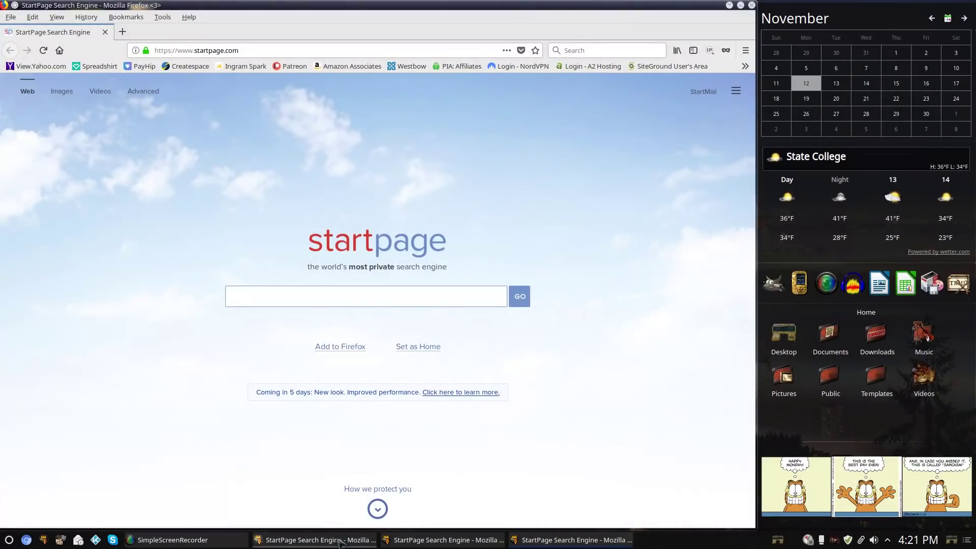
{"action": "left_click", "coordinate": [400, 542]}
{"action": "left_click", "coordinate": [442, 540]}
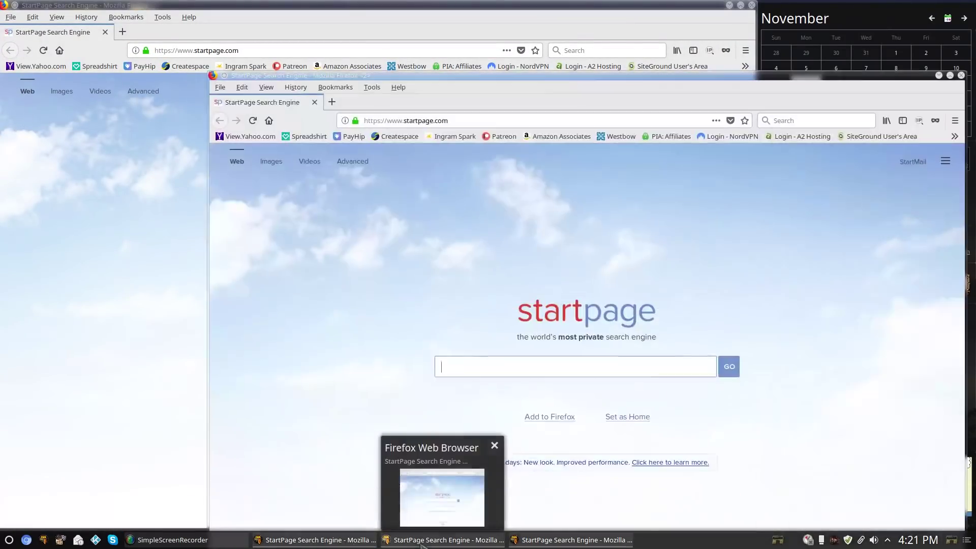
- Reveal the desktop with the Show Desktop widget, open Trash from it and close the Trash window
{"action": "left_click", "coordinate": [778, 541]}
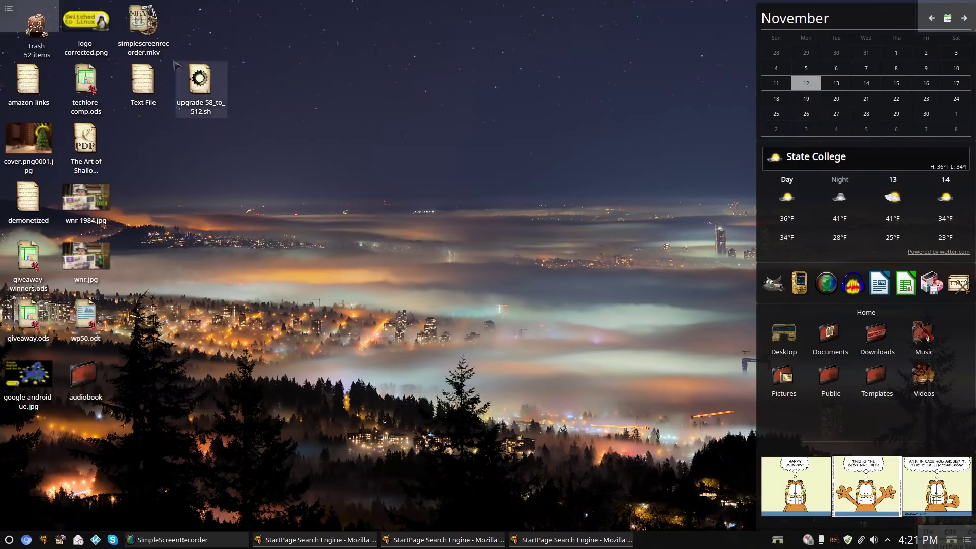
{"action": "left_click", "coordinate": [41, 23]}
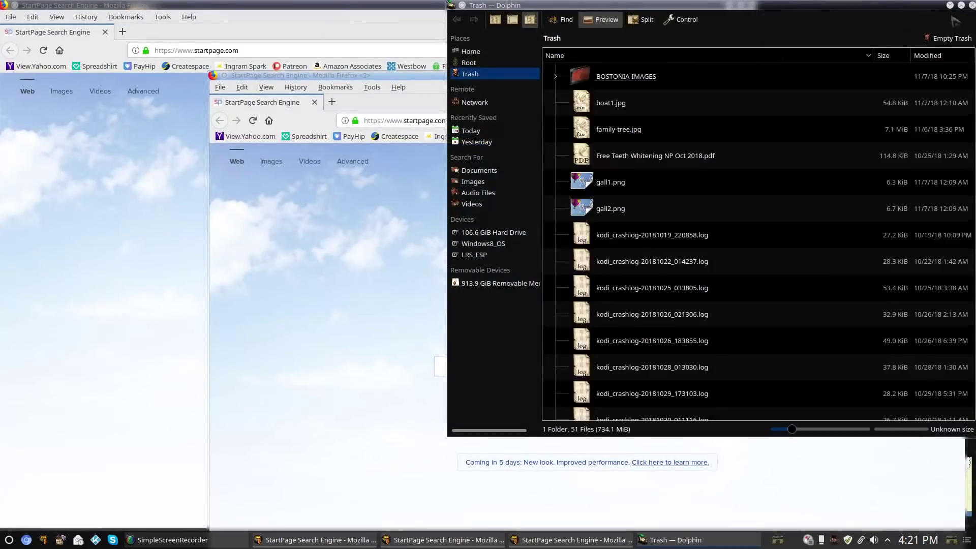
{"action": "left_click", "coordinate": [972, 6]}
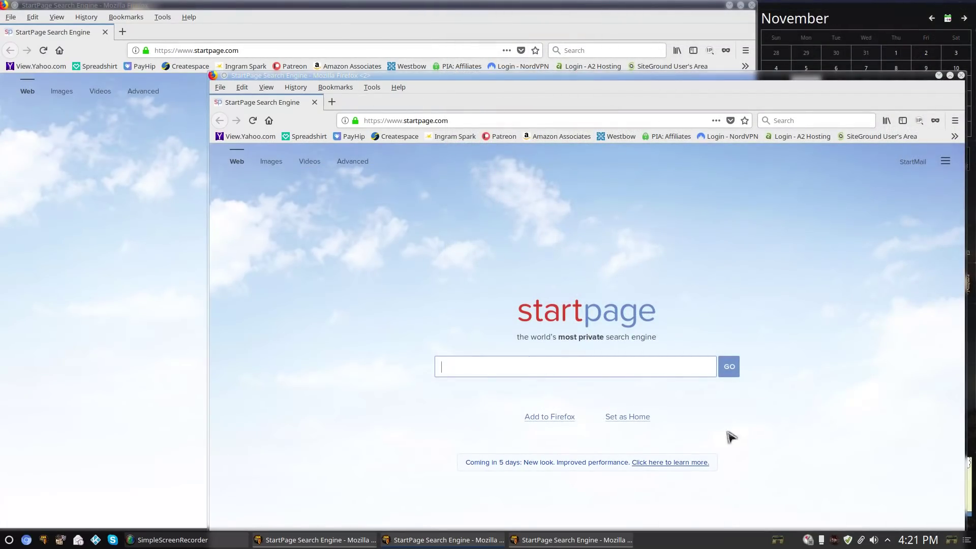
- Show the desktop once more, bring the Firefox windows back and close all of them
{"action": "left_click", "coordinate": [778, 539]}
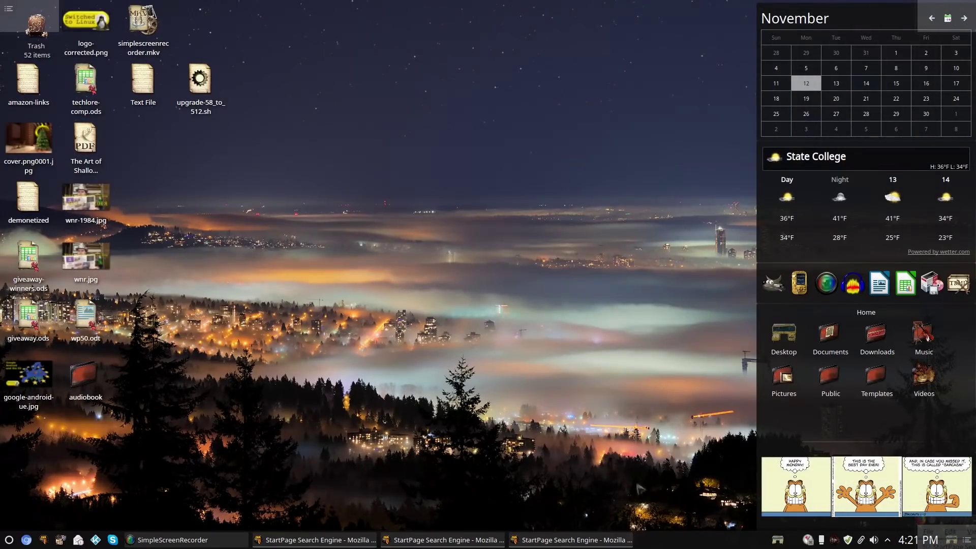
{"action": "left_click", "coordinate": [555, 545]}
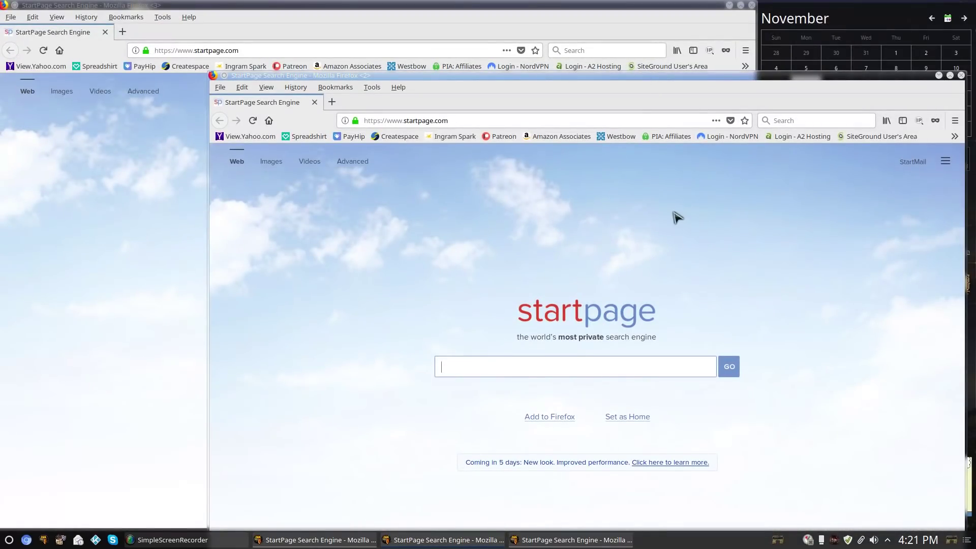
{"action": "left_click", "coordinate": [961, 75]}
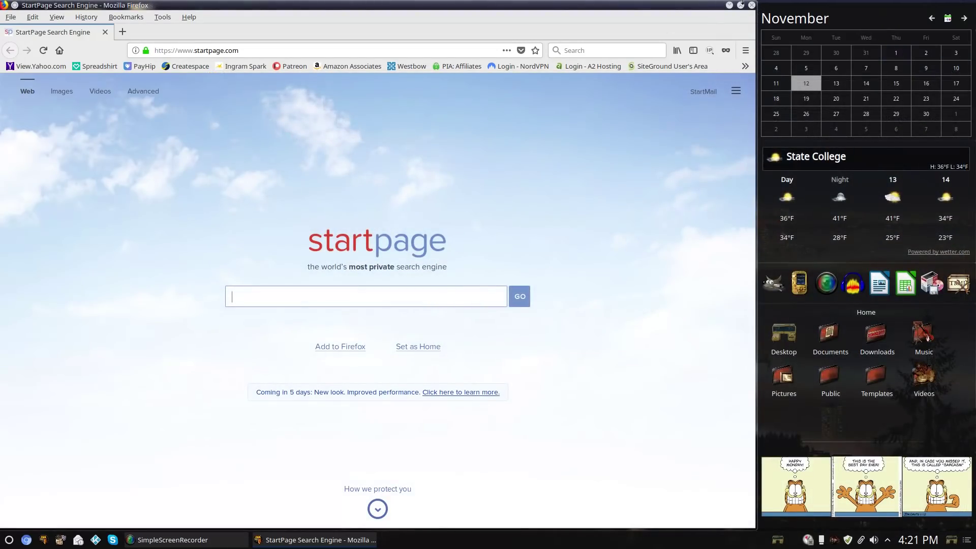
{"action": "left_click", "coordinate": [752, 5]}
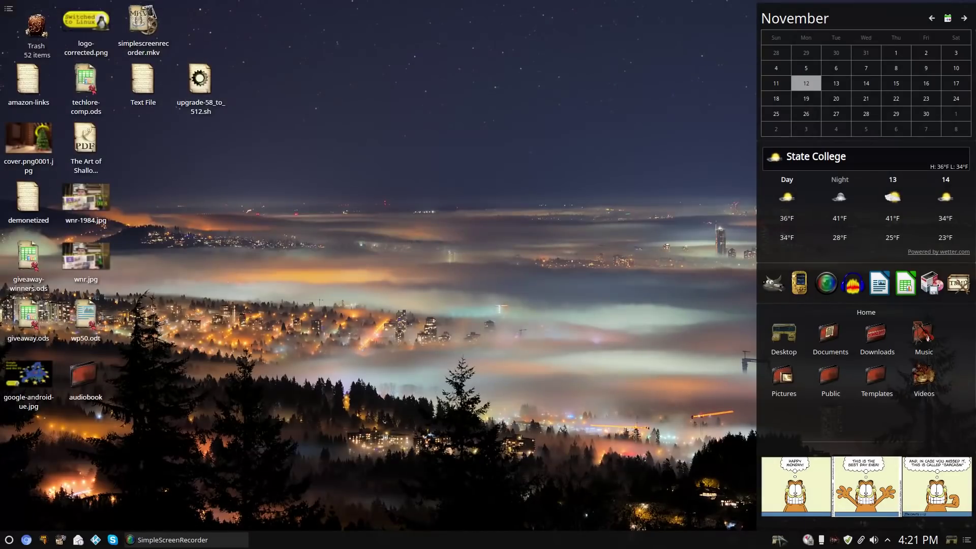
- Check the options of the Show Desktop widget in the panel and remove that widget through the panel's edit mode
{"action": "right_click", "coordinate": [780, 540]}
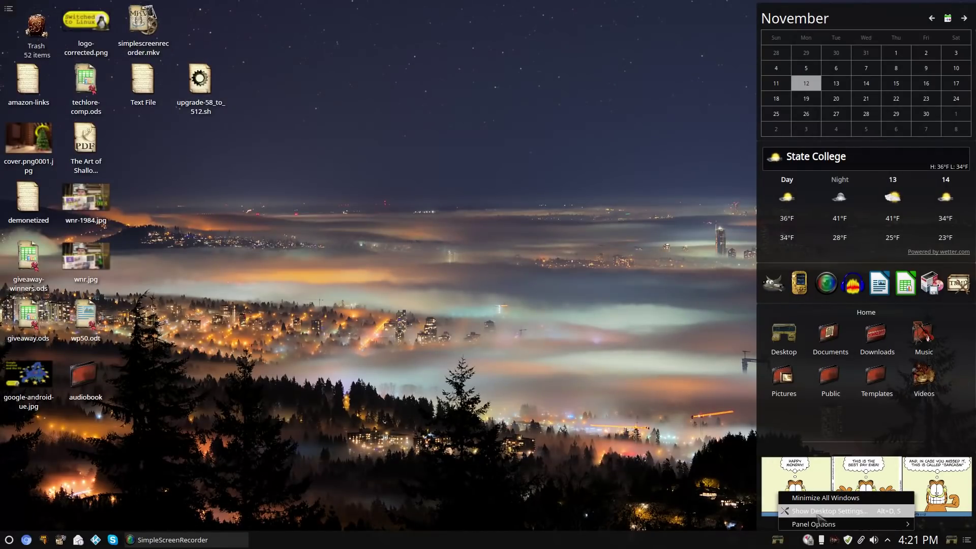
{"action": "key", "text": "Escape"}
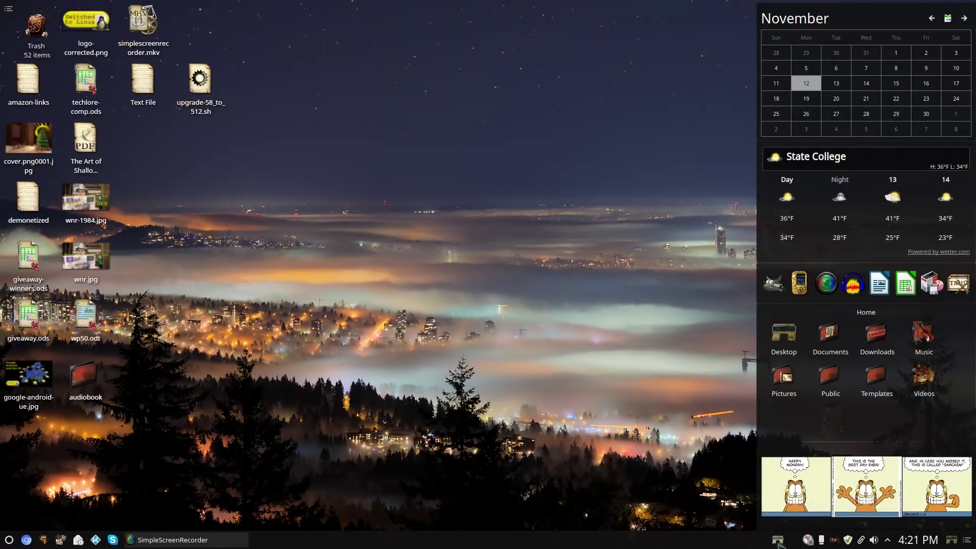
{"action": "right_click", "coordinate": [778, 541]}
{"action": "mouse_move", "coordinate": [813, 527]}
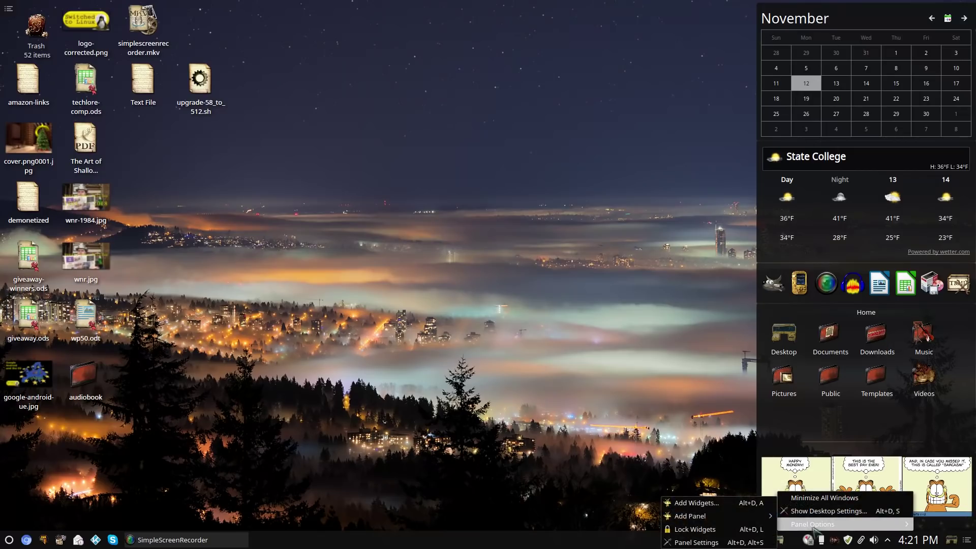
{"action": "key", "text": "Escape"}
{"action": "key", "text": "Escape"}
{"action": "left_click", "coordinate": [967, 540]}
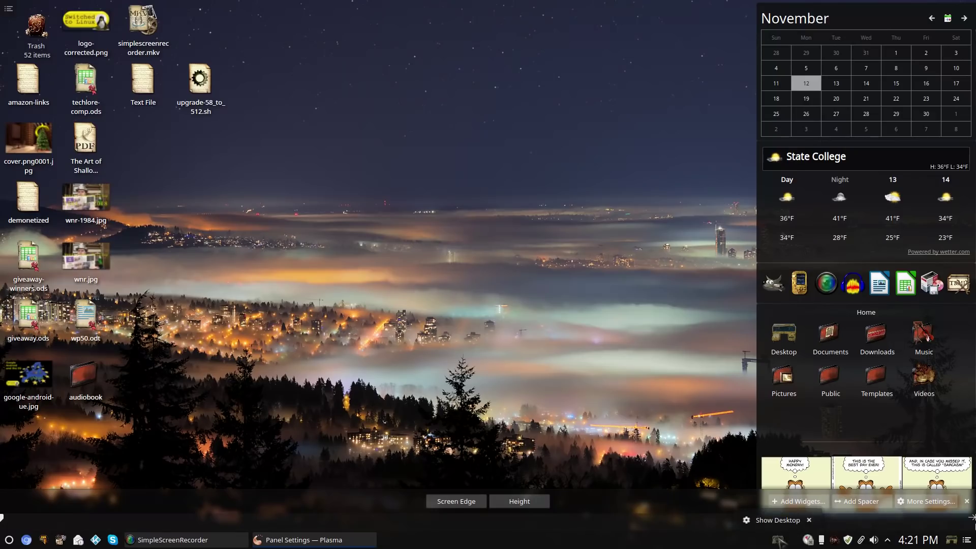
{"action": "left_click", "coordinate": [809, 520]}
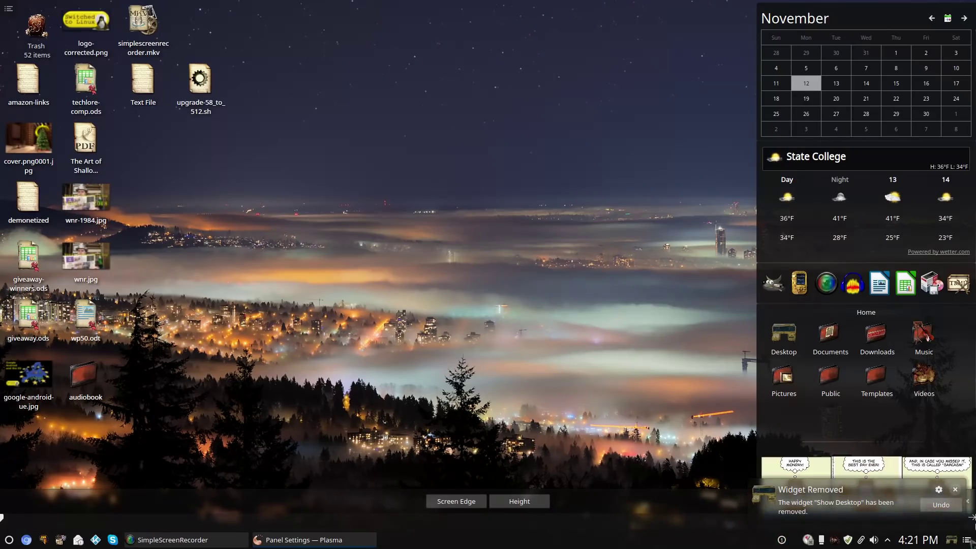
- Leave the panel's edit mode and lock the widgets from the desktop
{"action": "left_click", "coordinate": [592, 358]}
{"action": "right_click", "coordinate": [548, 316]}
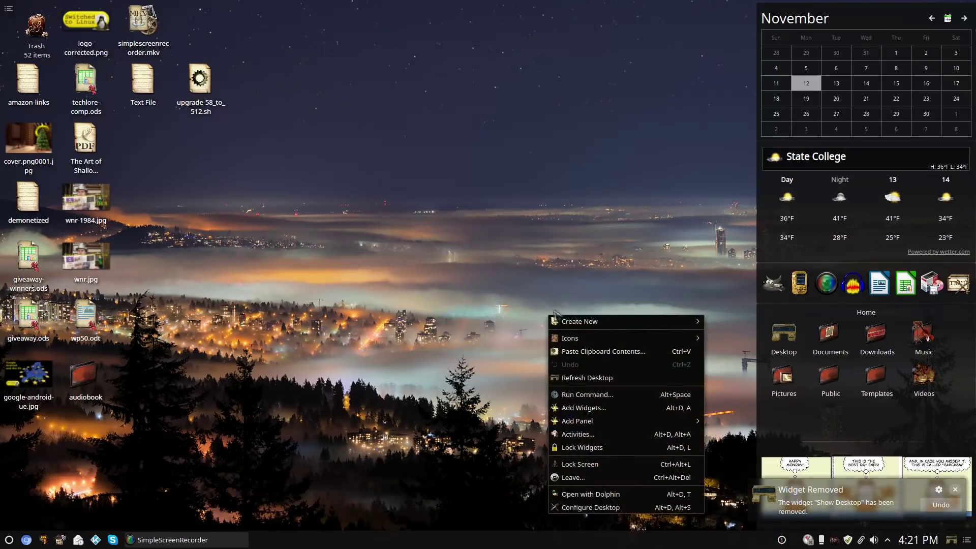
{"action": "left_click", "coordinate": [647, 447]}
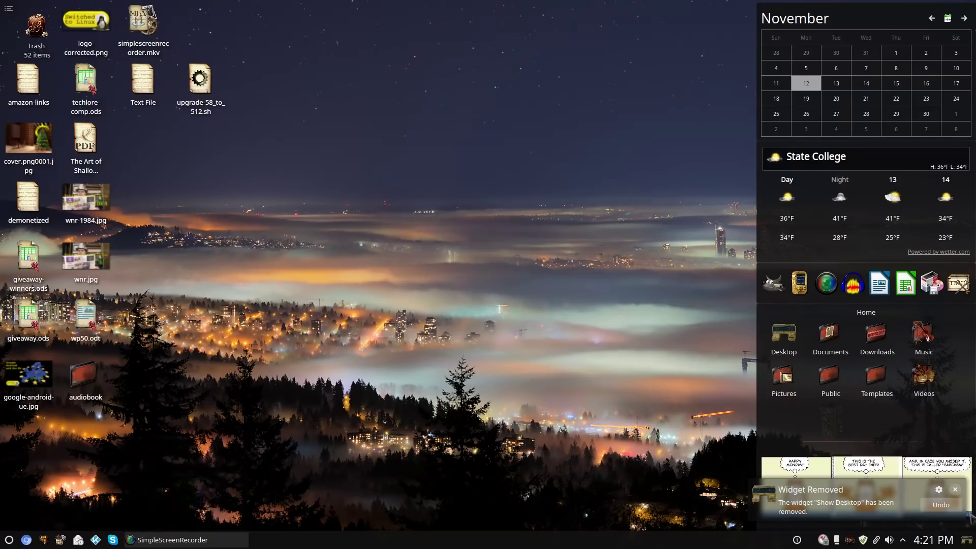
- Unlock the widgets through the clock and examine the options offered for the clock and Minimize all Windows widgets
{"action": "right_click", "coordinate": [935, 540]}
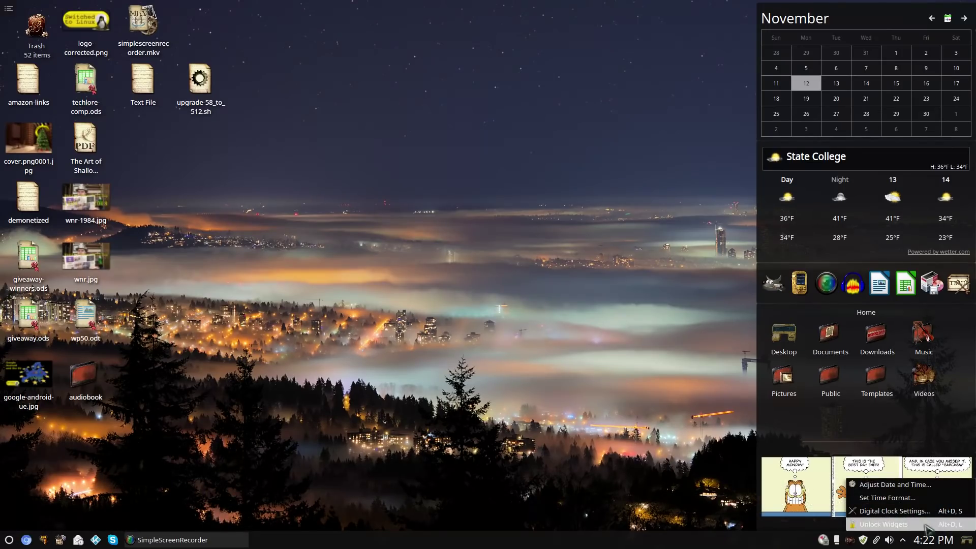
{"action": "left_click", "coordinate": [952, 524]}
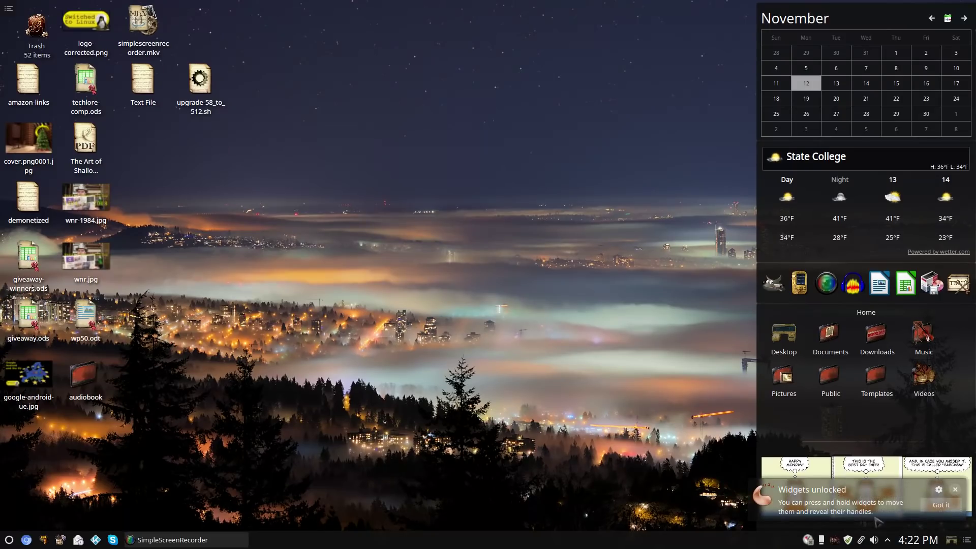
{"action": "right_click", "coordinate": [911, 542]}
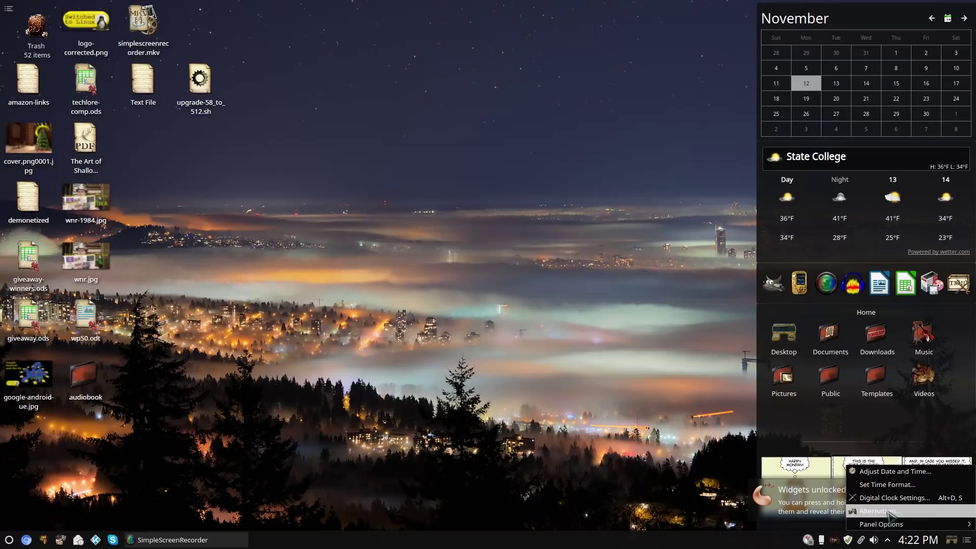
{"action": "right_click", "coordinate": [952, 541]}
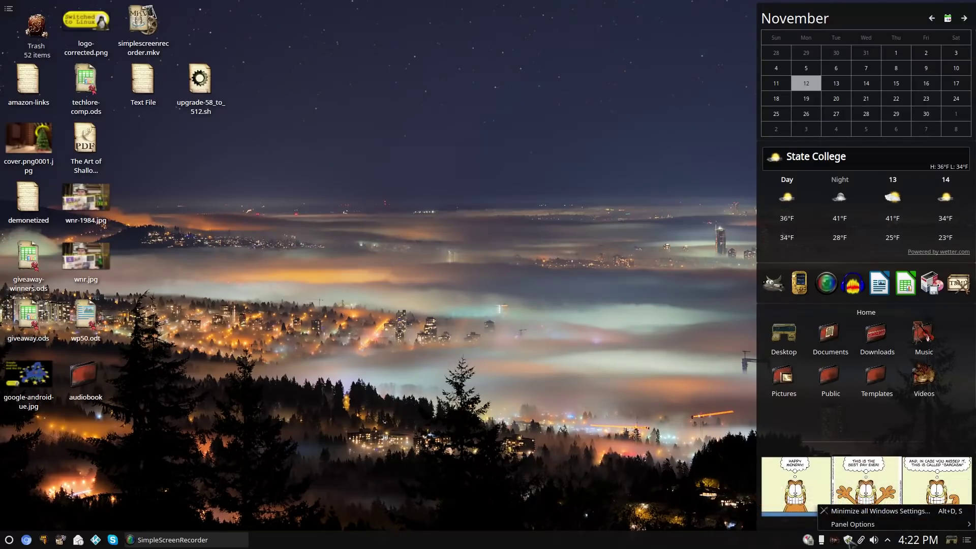
{"action": "left_click", "coordinate": [641, 494]}
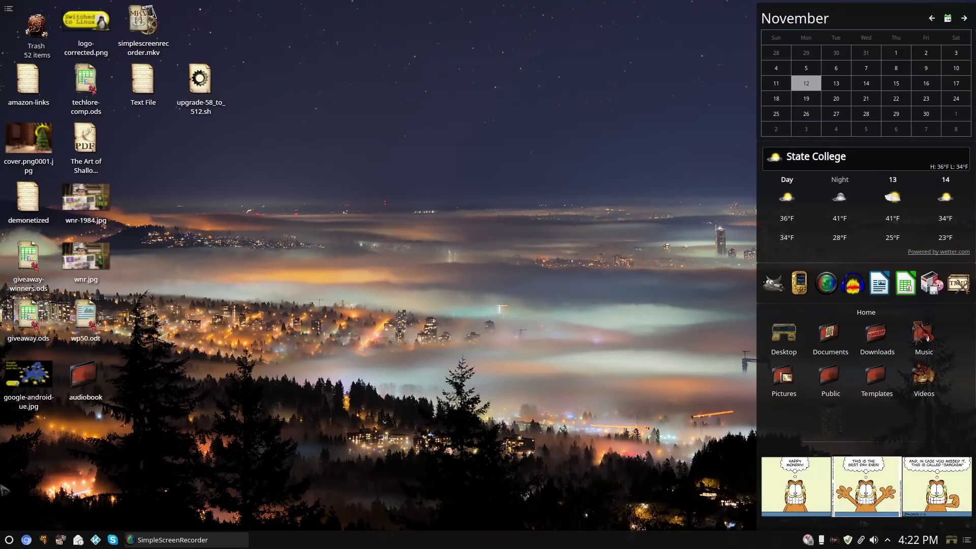
- Examine the options offered for the Weather Forecast widget on the desktop, leaving them without a choice
{"action": "right_click", "coordinate": [773, 301]}
{"action": "right_click", "coordinate": [773, 235]}
{"action": "right_click", "coordinate": [773, 236]}
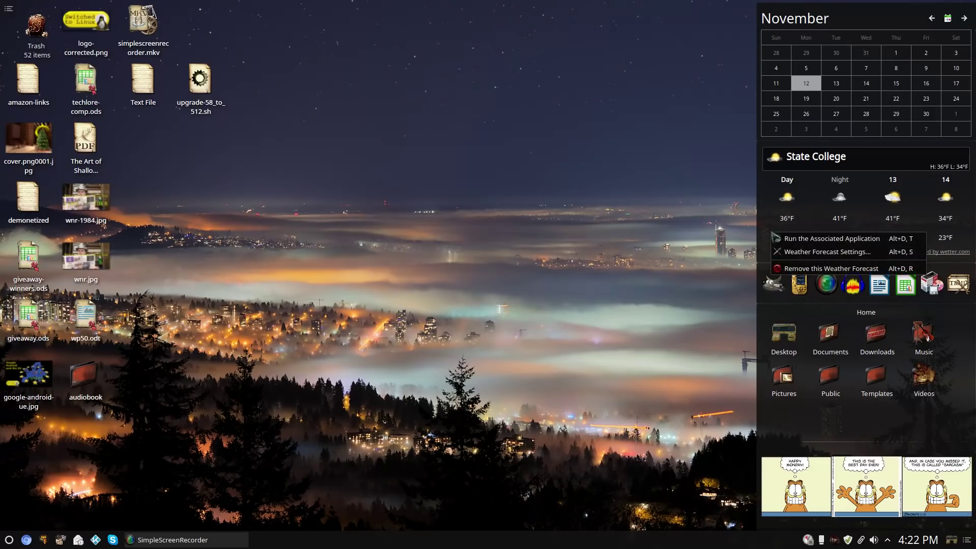
{"action": "left_click", "coordinate": [777, 117]}
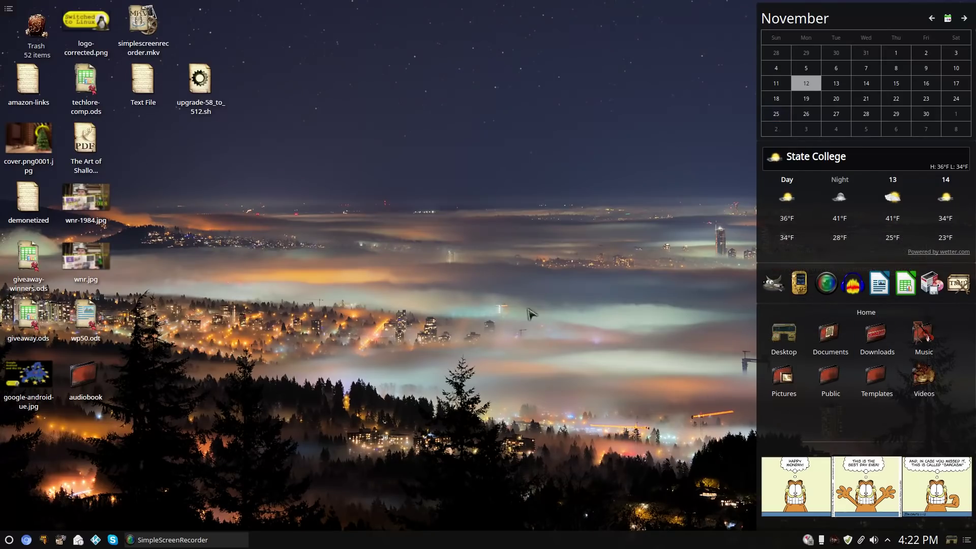
- Bring up the list of widgets that can be added to the desktop, browse through it and close it
{"action": "left_click", "coordinate": [9, 8]}
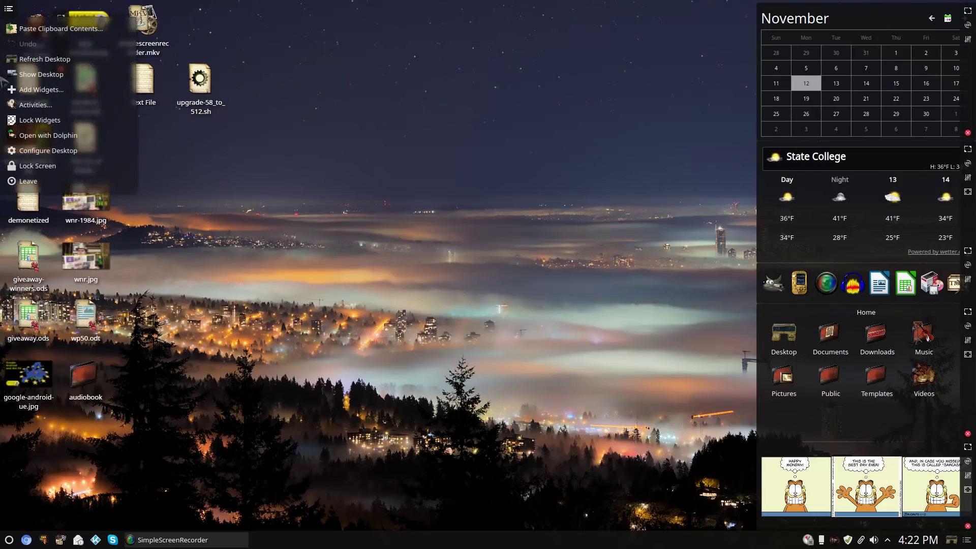
{"action": "left_click", "coordinate": [48, 90]}
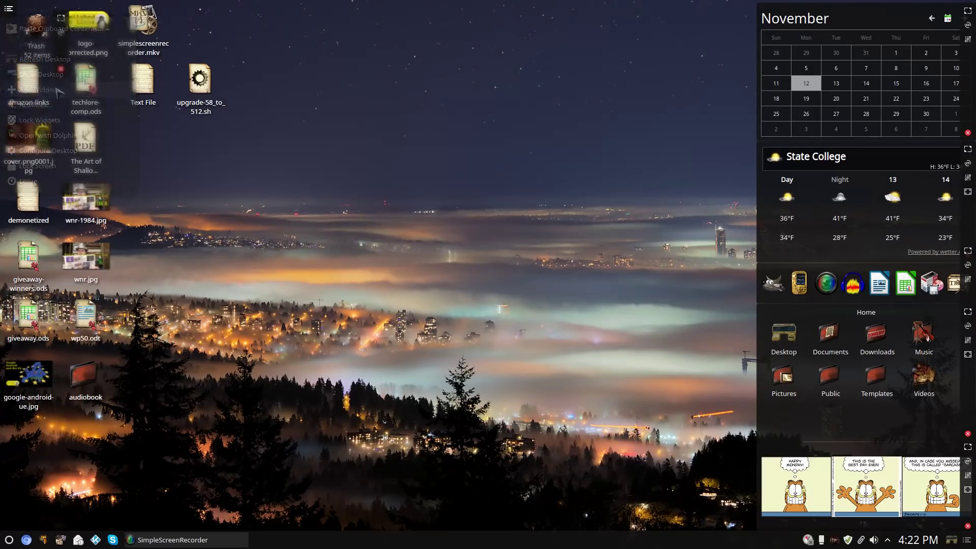
{"action": "scroll", "coordinate": [45, 192], "scroll_direction": "down", "scroll_amount": 2}
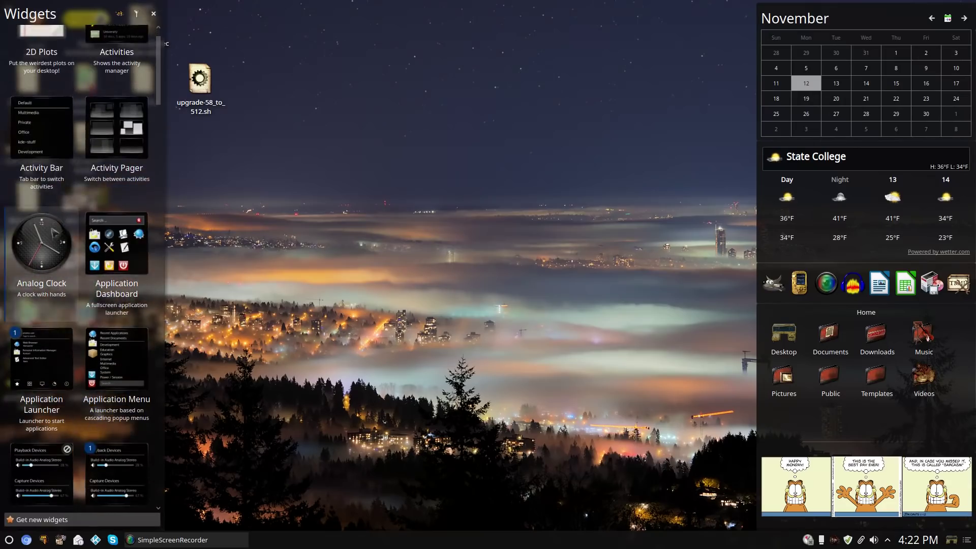
{"action": "scroll", "coordinate": [98, 305], "scroll_direction": "down", "scroll_amount": 2}
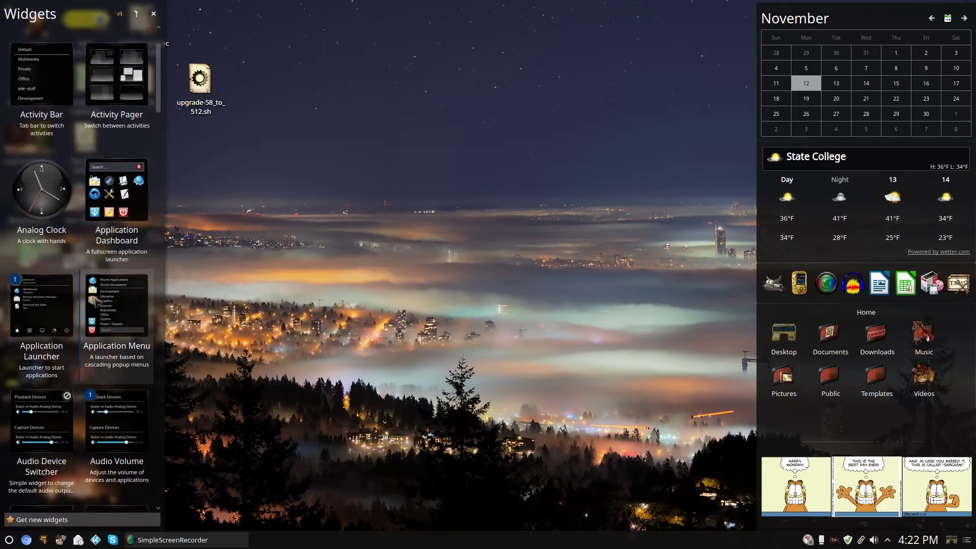
{"action": "scroll", "coordinate": [89, 320], "scroll_direction": "down", "scroll_amount": 5}
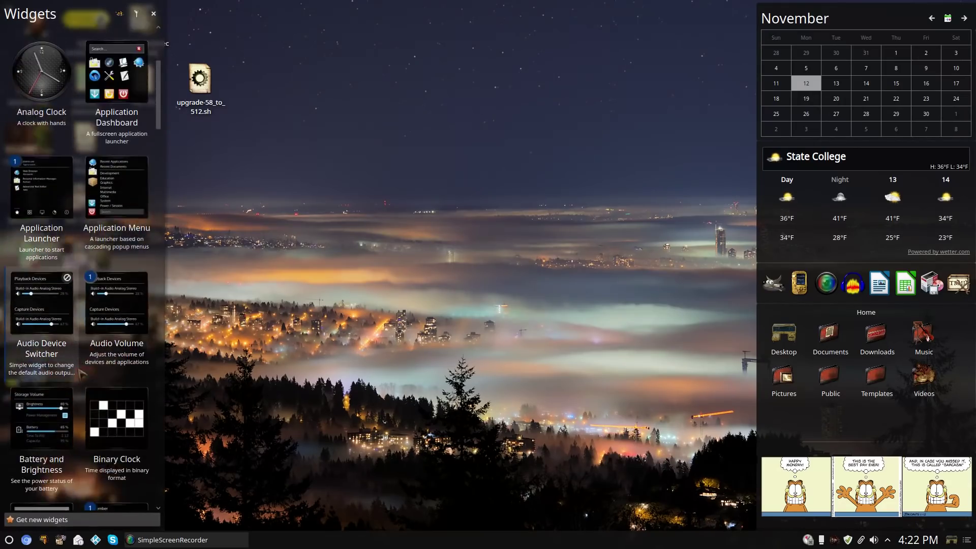
{"action": "scroll", "coordinate": [117, 122], "scroll_direction": "up", "scroll_amount": 2}
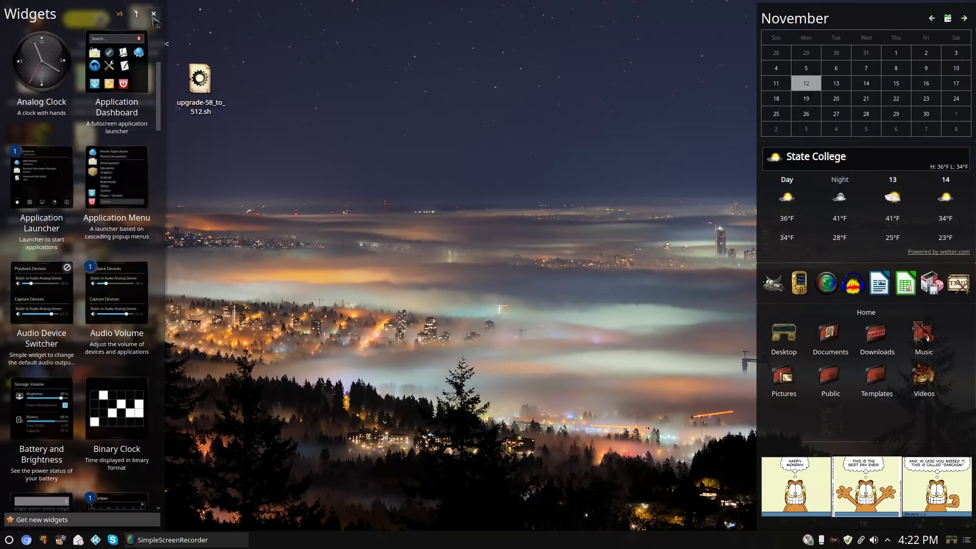
{"action": "left_click", "coordinate": [153, 14]}
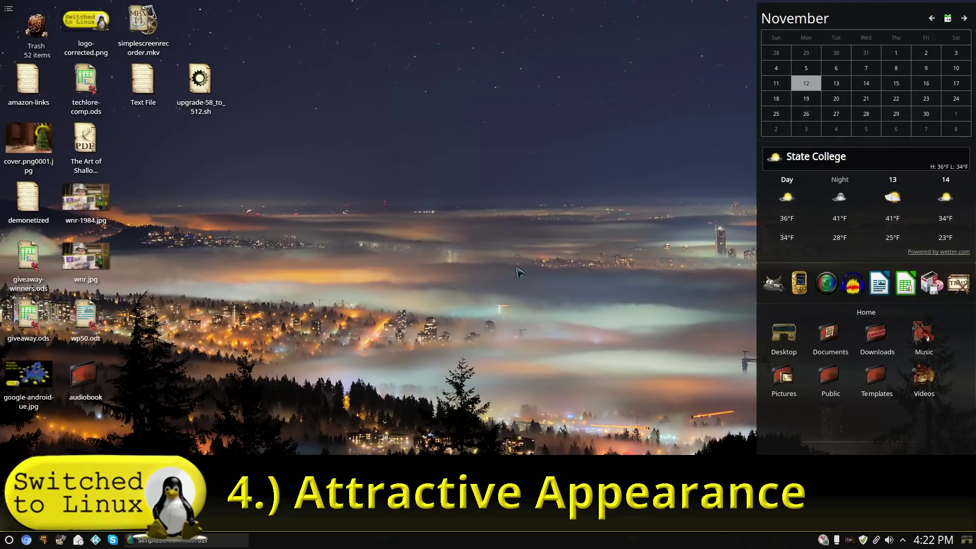
- Show the look of the desktop's context menu and of the application launcher, closing each one
{"action": "right_click", "coordinate": [398, 125]}
{"action": "mouse_move", "coordinate": [408, 130]}
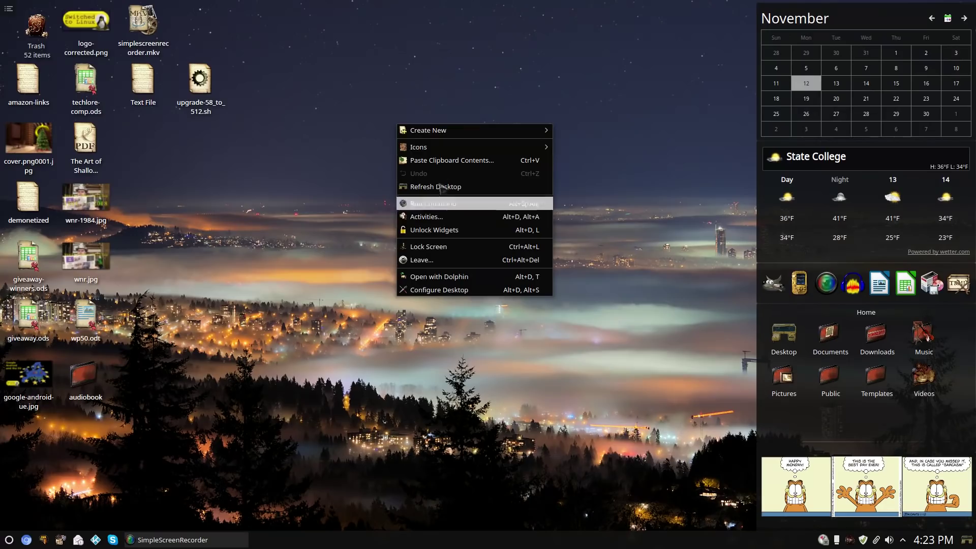
{"action": "left_click", "coordinate": [365, 198]}
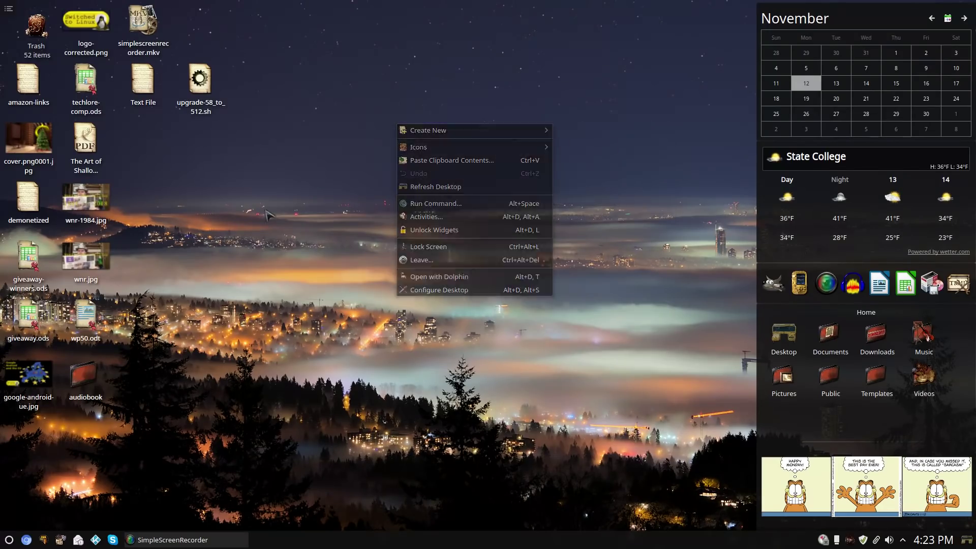
{"action": "left_click", "coordinate": [10, 540]}
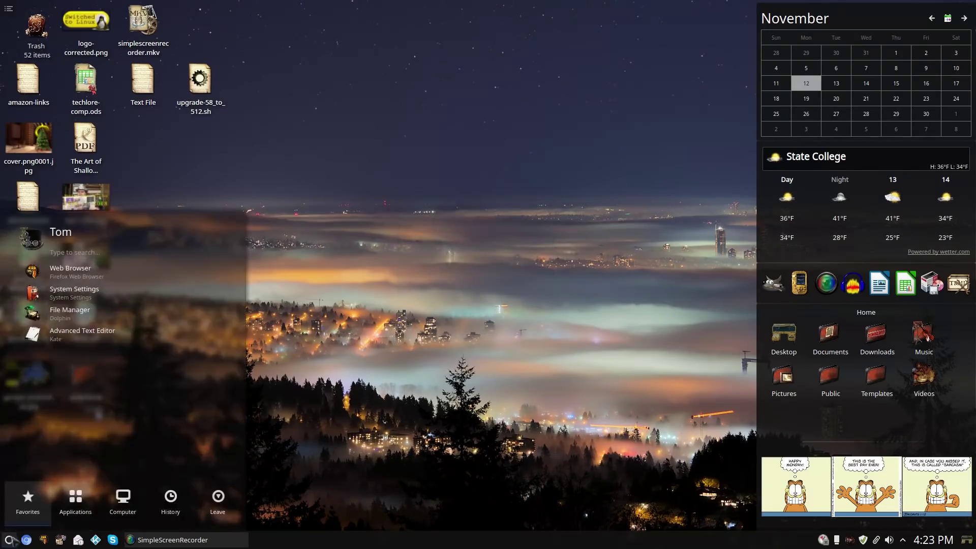
{"action": "left_click", "coordinate": [370, 244]}
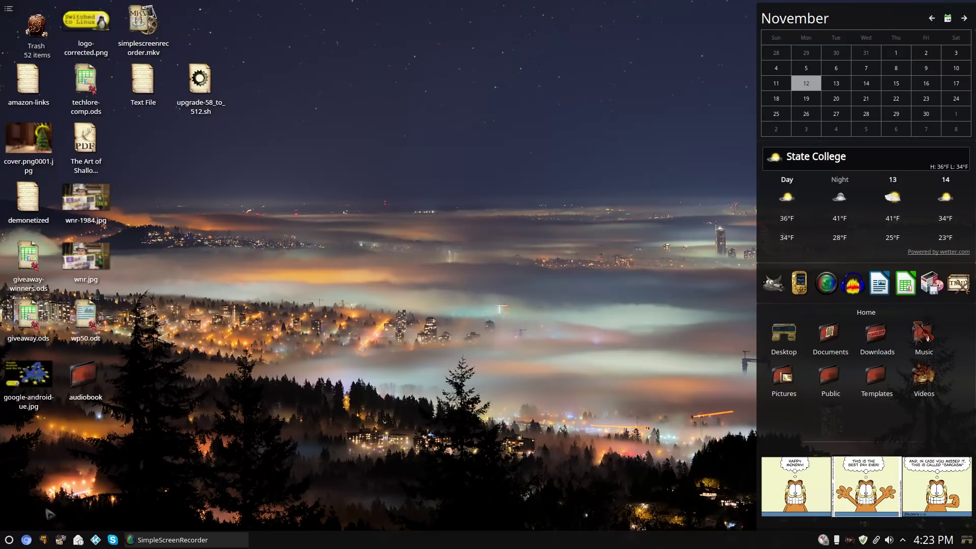
- Examine the desktop icon options for arranging, aligning, sorting and sizing without changing any of them
{"action": "right_click", "coordinate": [436, 267]}
{"action": "mouse_move", "coordinate": [489, 293]}
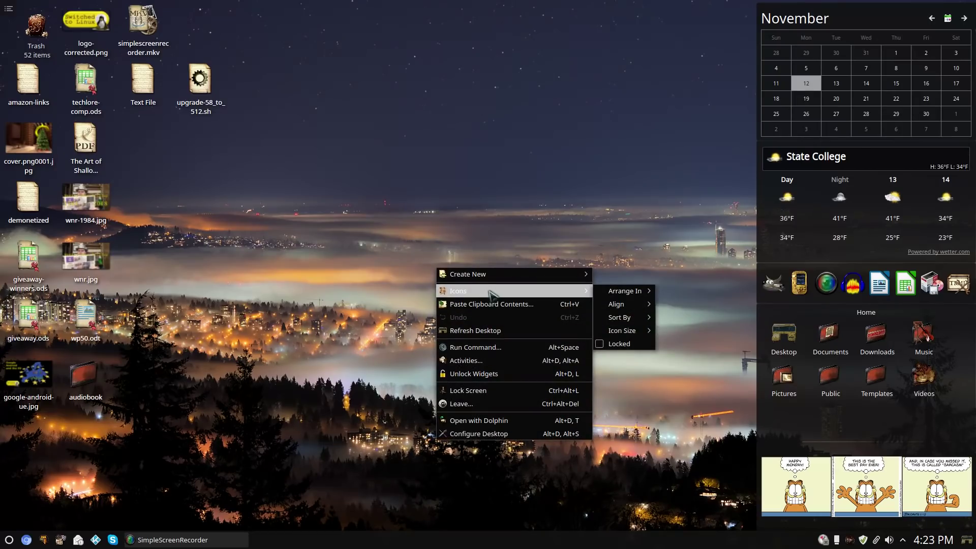
{"action": "key", "text": "Escape"}
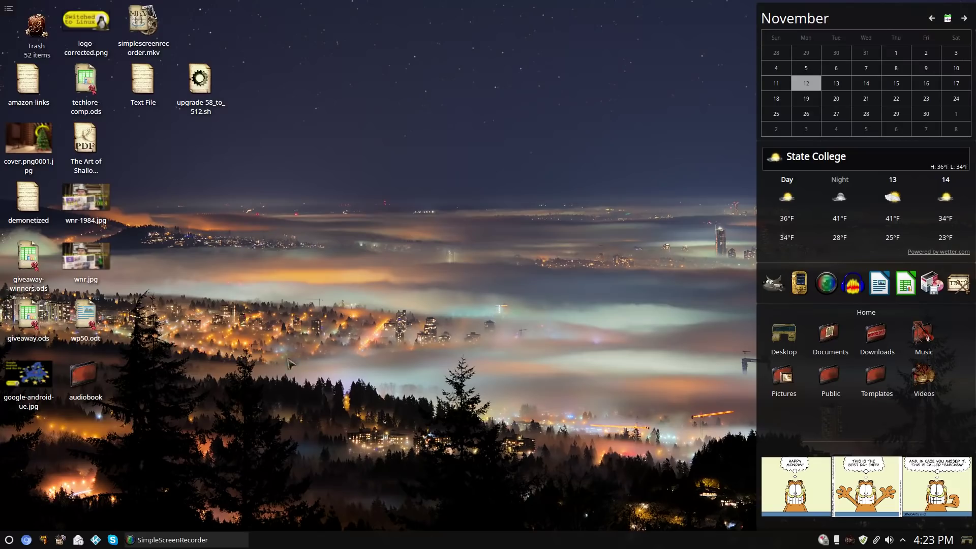
{"action": "right_click", "coordinate": [391, 300]}
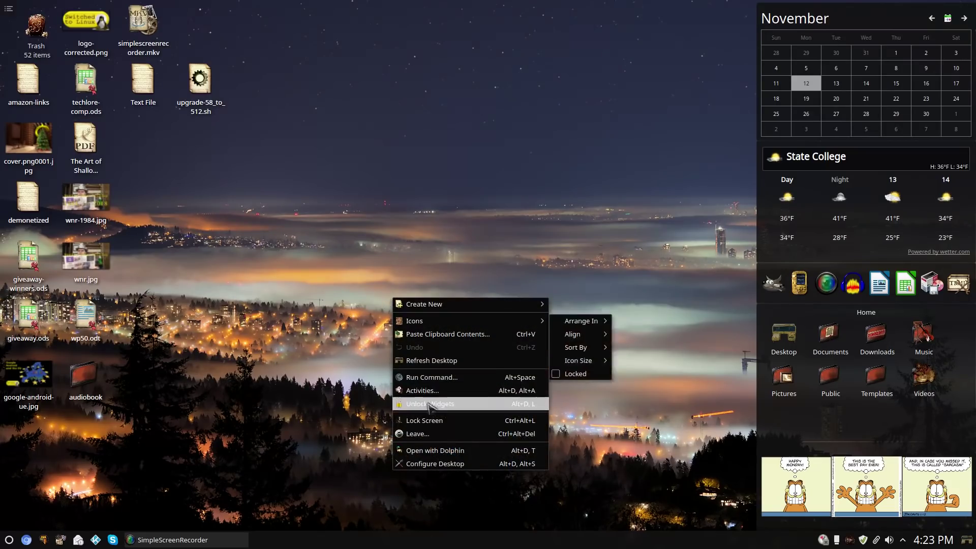
{"action": "mouse_move", "coordinate": [441, 323]}
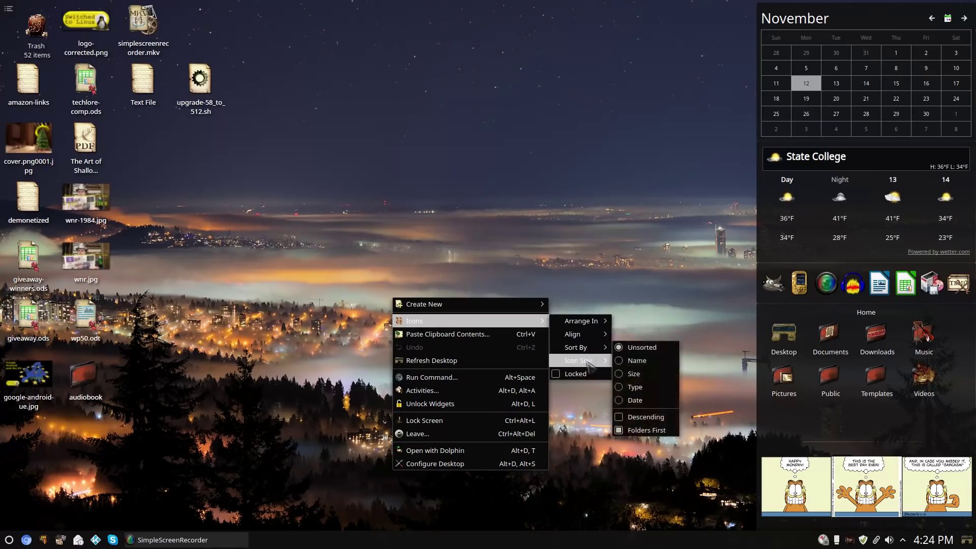
{"action": "left_click", "coordinate": [507, 240]}
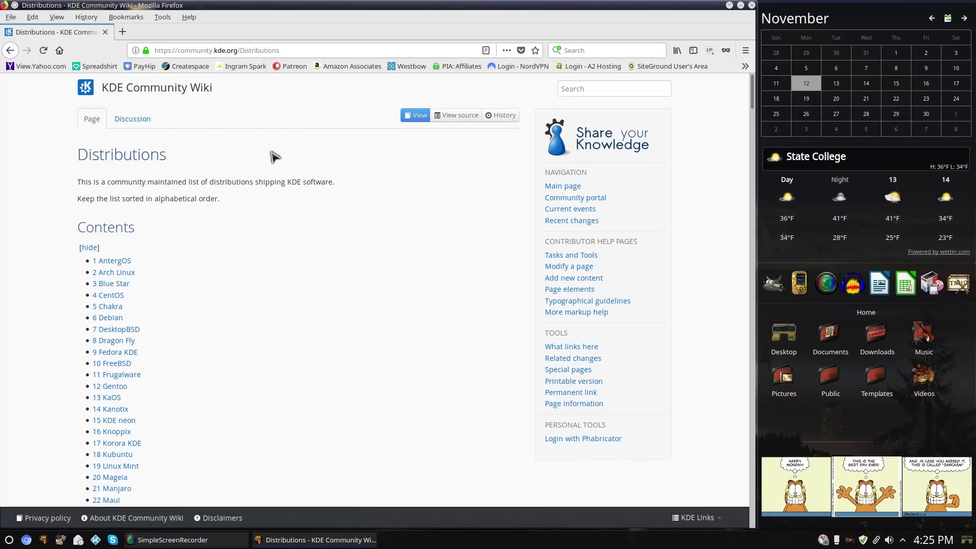
- Look through the contents list of distributions shipping KDE software on the KDE Community Wiki in Firefox
{"action": "scroll", "coordinate": [294, 164], "scroll_direction": "down", "scroll_amount": 1}
{"action": "scroll", "coordinate": [305, 173], "scroll_direction": "down", "scroll_amount": 10}
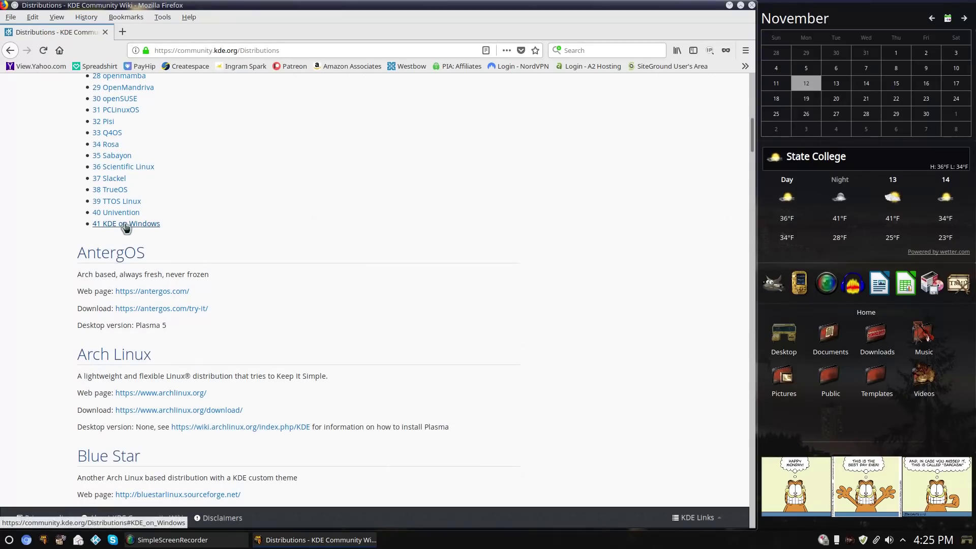
{"action": "scroll", "coordinate": [296, 249], "scroll_direction": "up", "scroll_amount": 3}
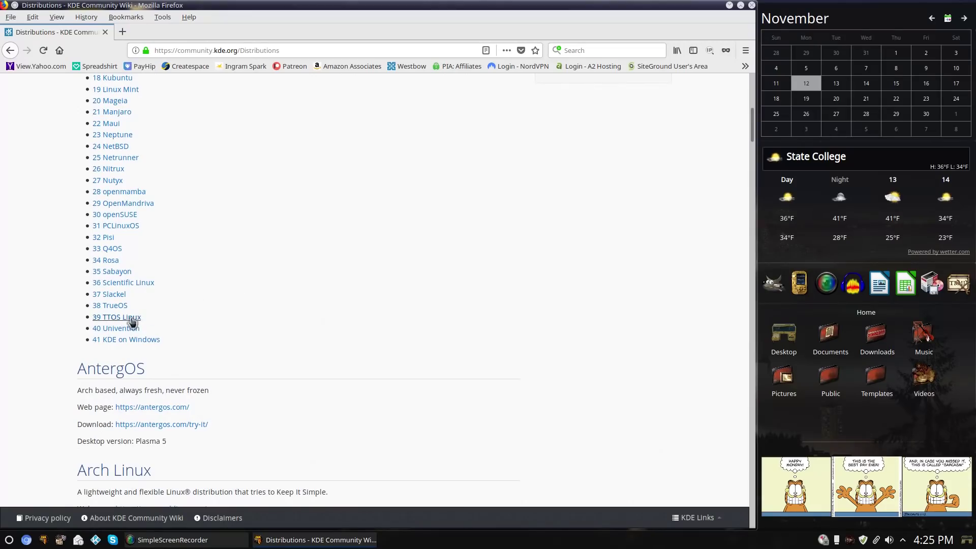
{"action": "scroll", "coordinate": [248, 272], "scroll_direction": "up", "scroll_amount": 8}
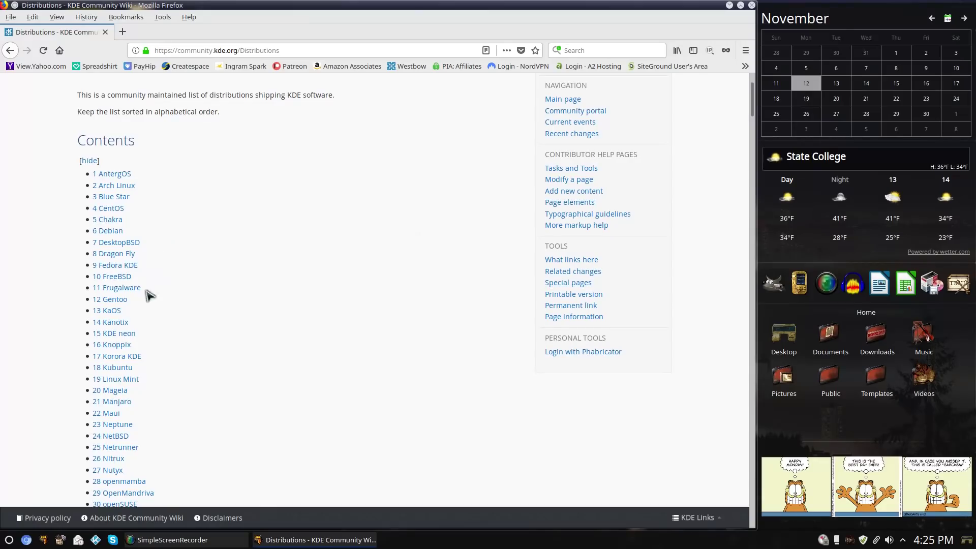
{"action": "scroll", "coordinate": [178, 395], "scroll_direction": "down", "scroll_amount": 4}
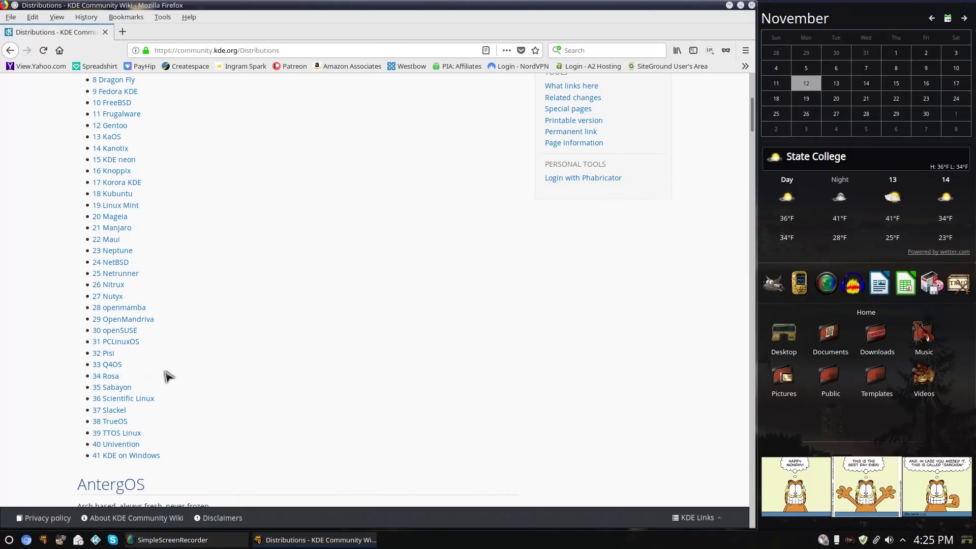
{"action": "scroll", "coordinate": [222, 355], "scroll_direction": "up", "scroll_amount": 5}
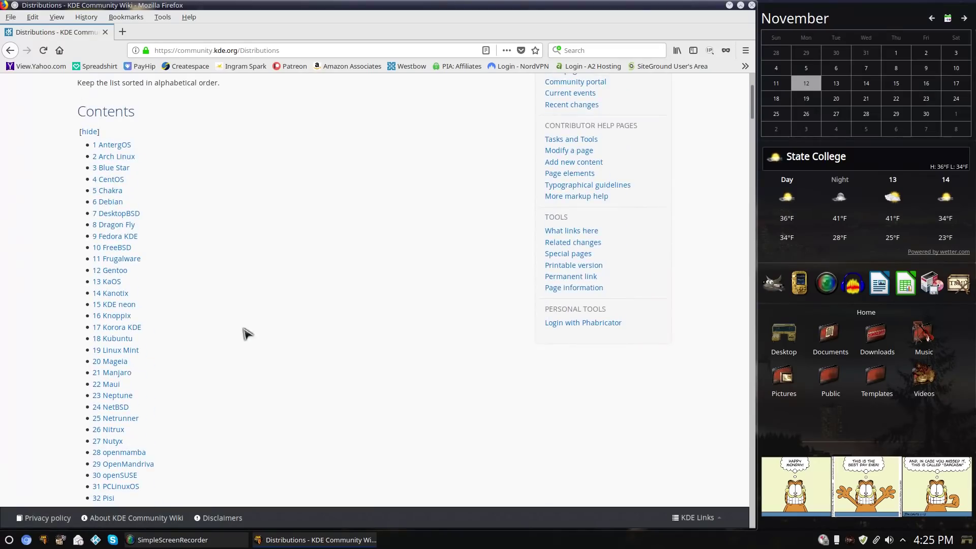